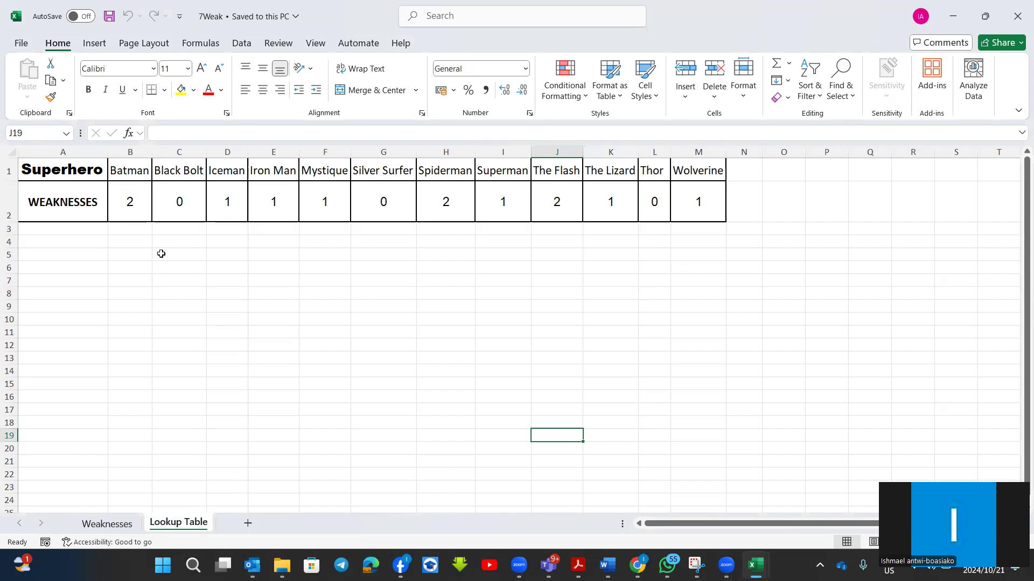
# Define the name "a" for the superhero names in B1:M1 of the Lookup Table sheet.
pyautogui.moveTo(129, 173); pyautogui.dragTo(714, 170)
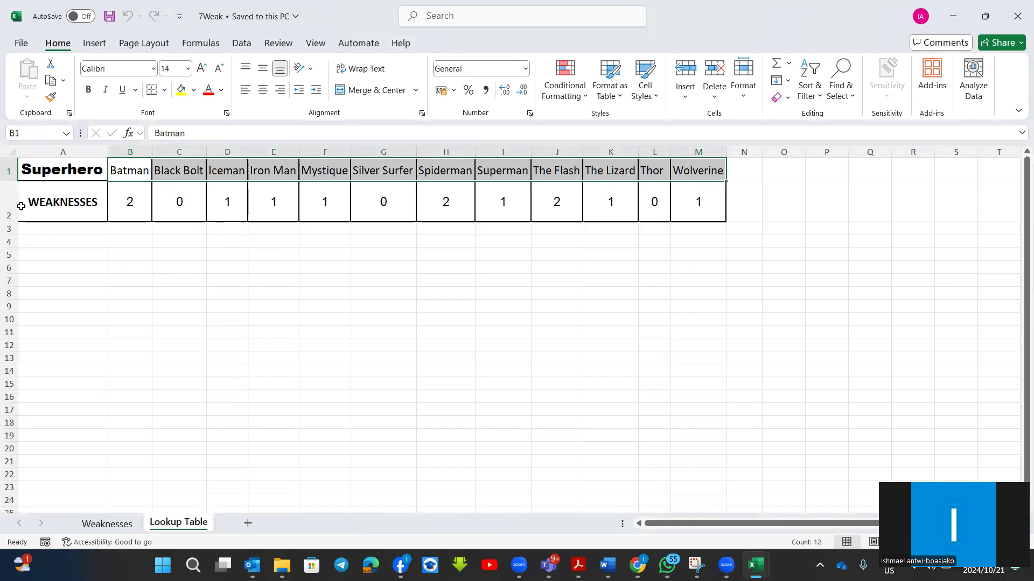
pyautogui.rightClick(136, 169)
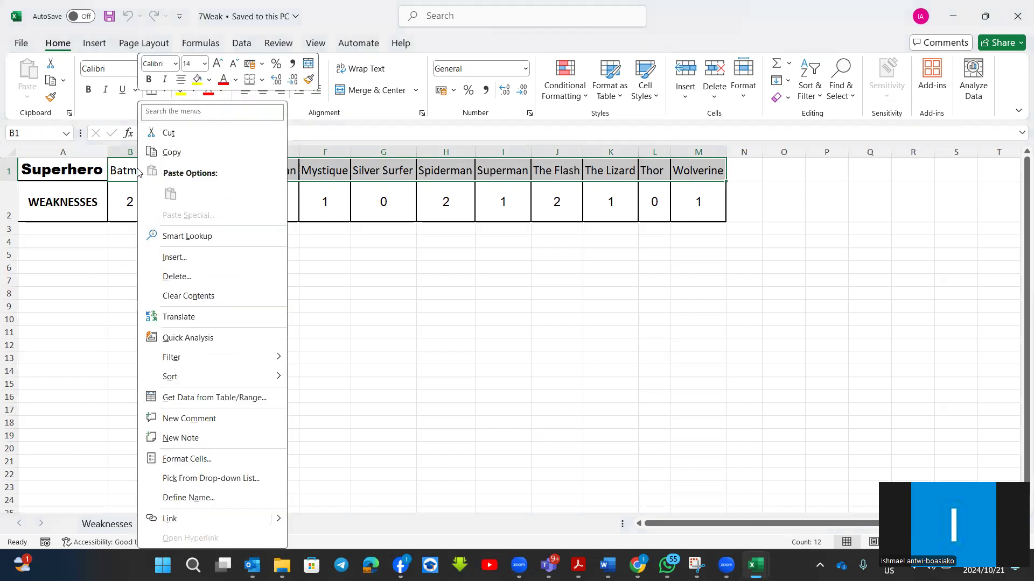
pyautogui.click(170, 497)
pyautogui.write('a')
pyautogui.click(176, 534)
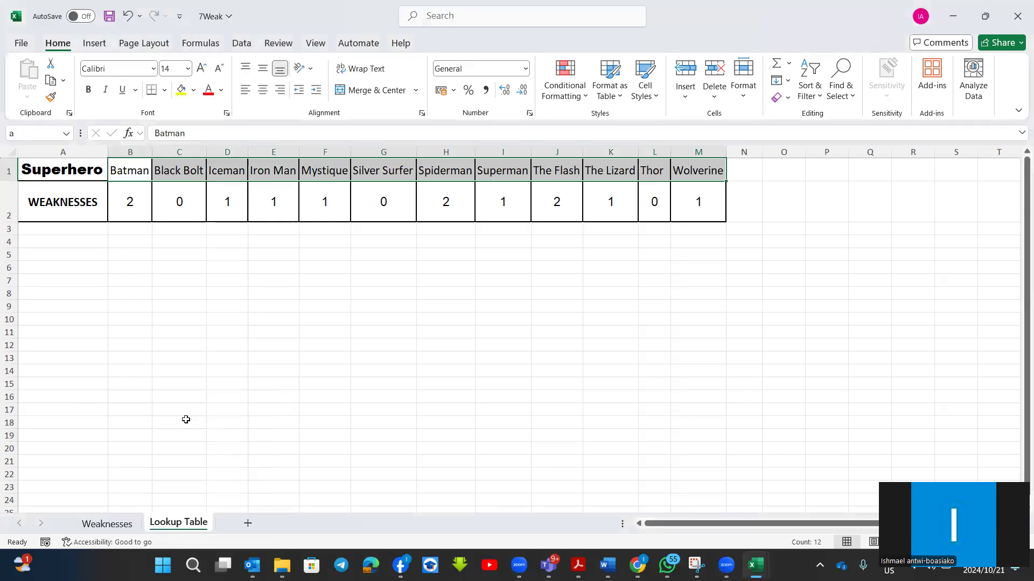
pyautogui.click(201, 284)
# Define the name "b" for the weakness values in B2:M2, with workbook scope.
pyautogui.moveTo(130, 199); pyautogui.dragTo(695, 204)
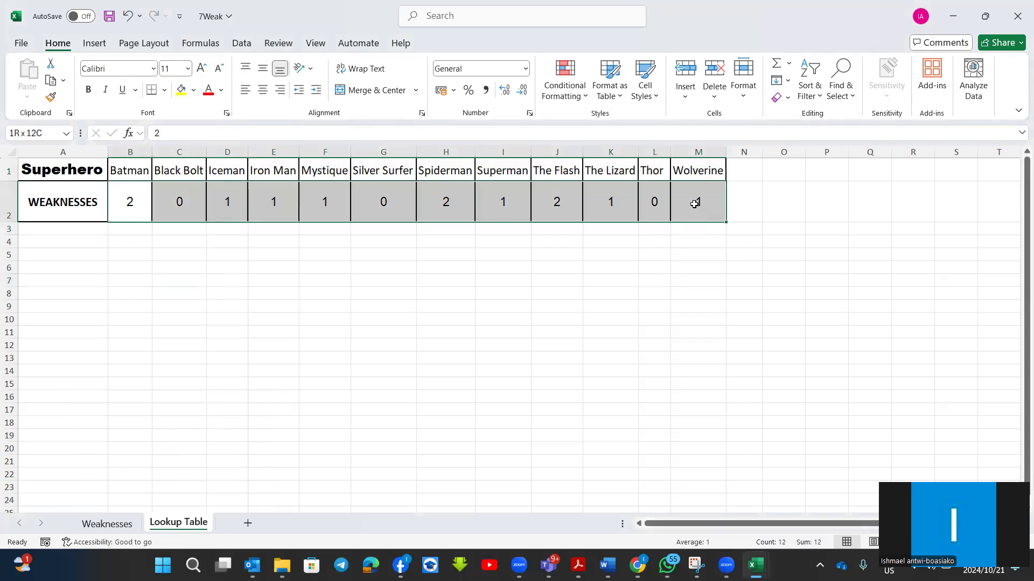
pyautogui.rightClick(566, 205)
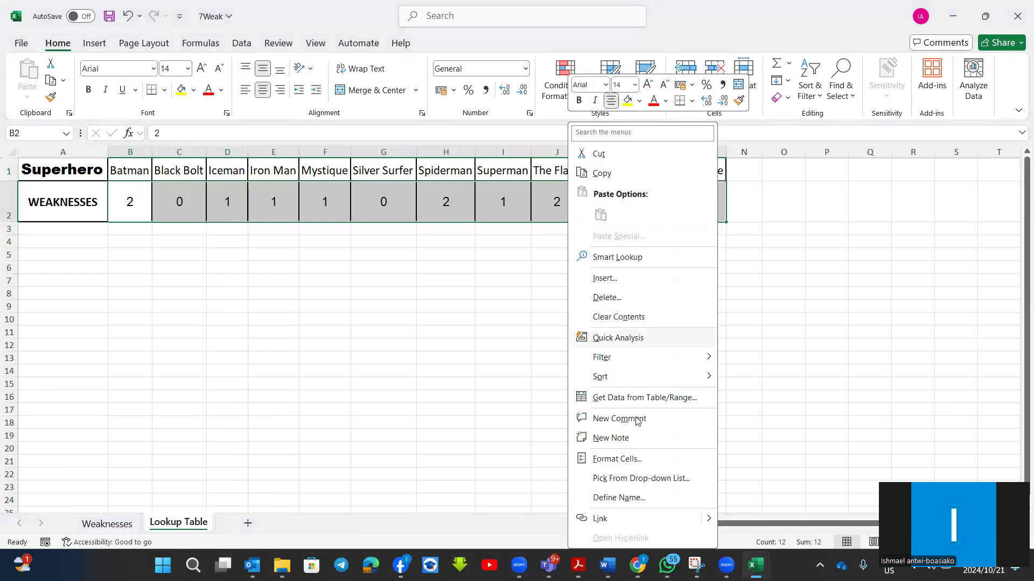
pyautogui.click(629, 499)
pyautogui.write('b')
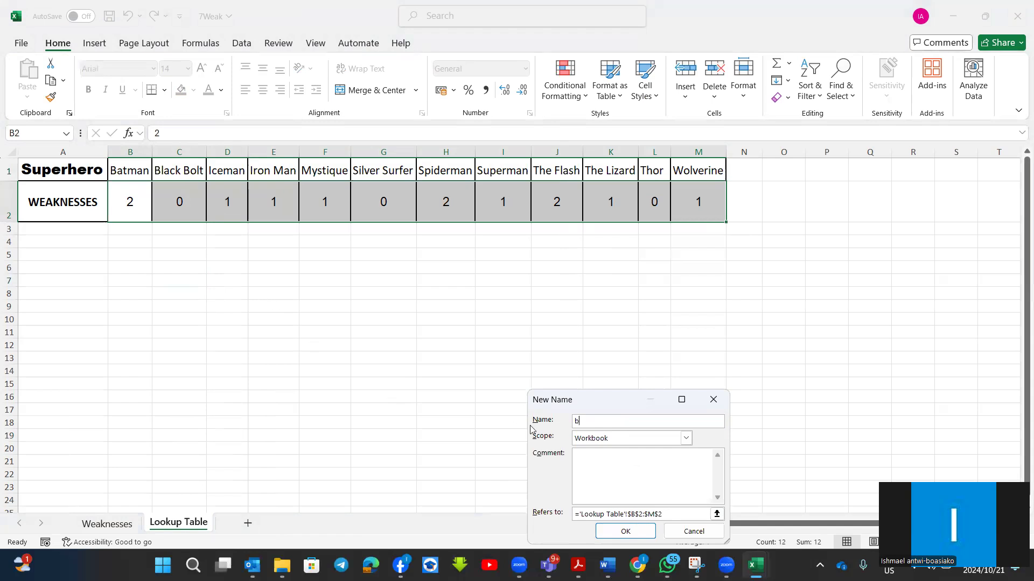
pyautogui.click(624, 532)
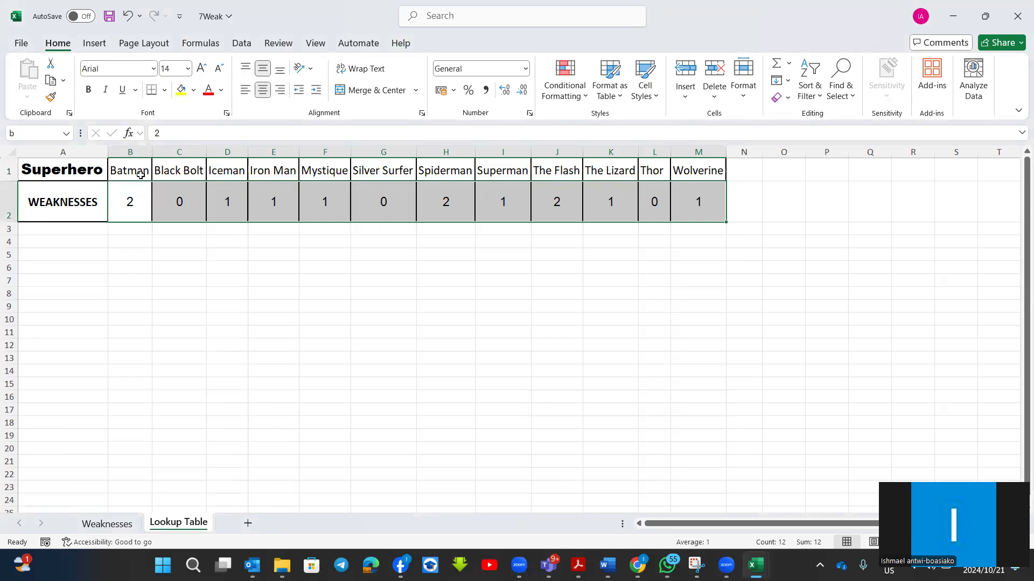
# Widen column N and label N1 "lookup range" and N2 "return range".
pyautogui.moveTo(763, 154); pyautogui.dragTo(938, 177)
pyautogui.click(815, 172)
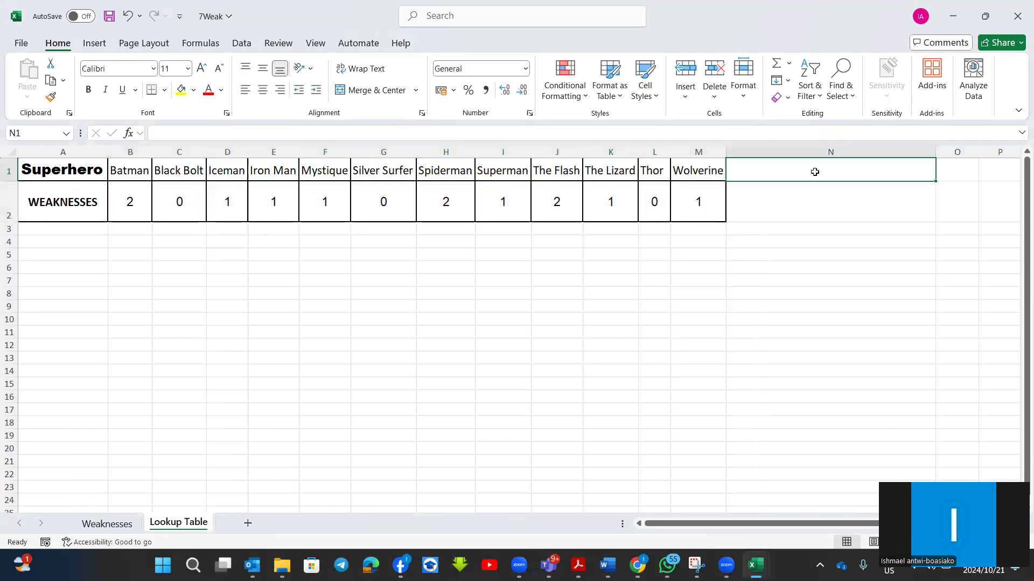
pyautogui.write('look')
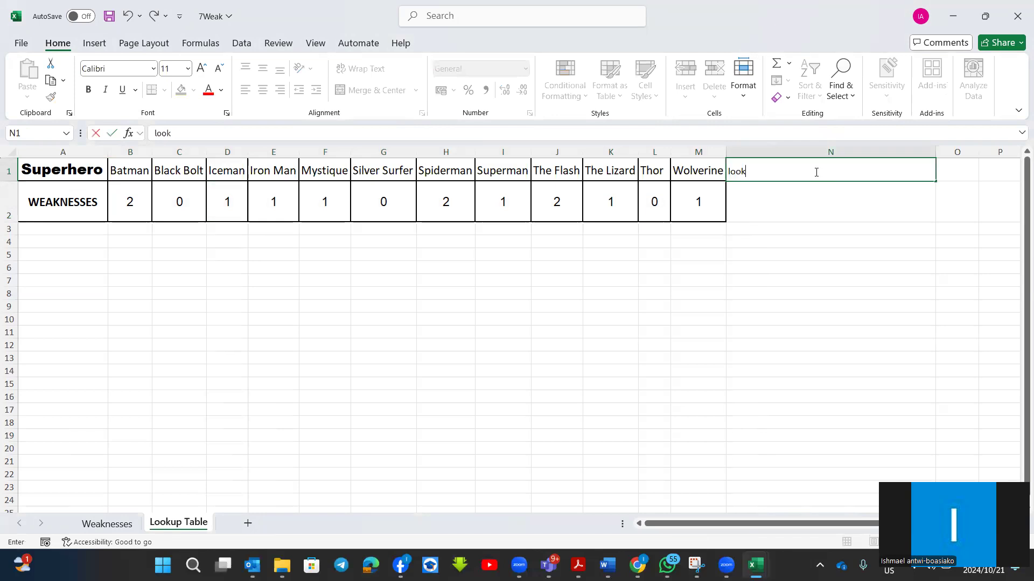
pyautogui.write('up range')
pyautogui.click(794, 210)
pyautogui.write('re')
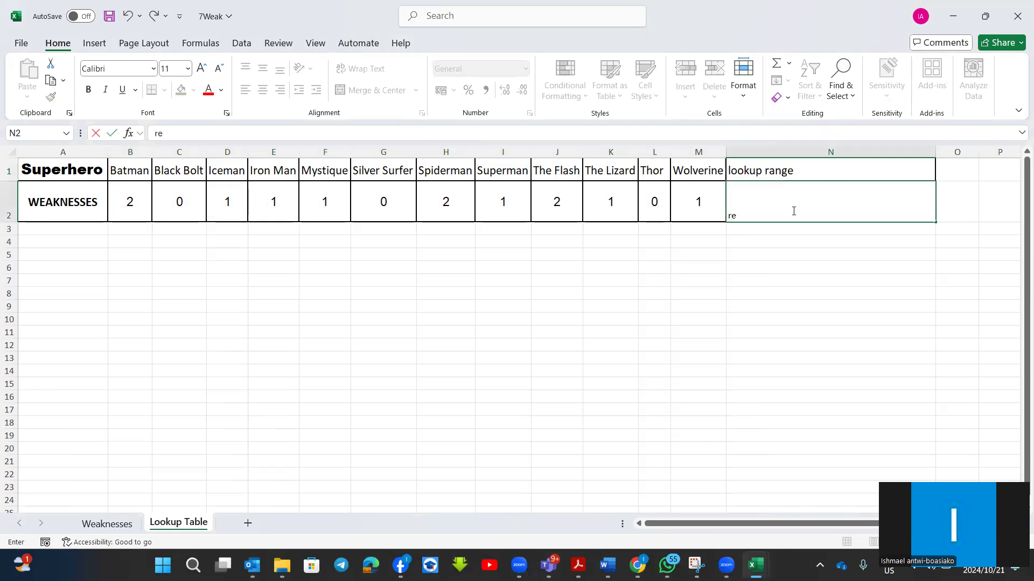
pyautogui.write('turn range')
pyautogui.click(790, 273)
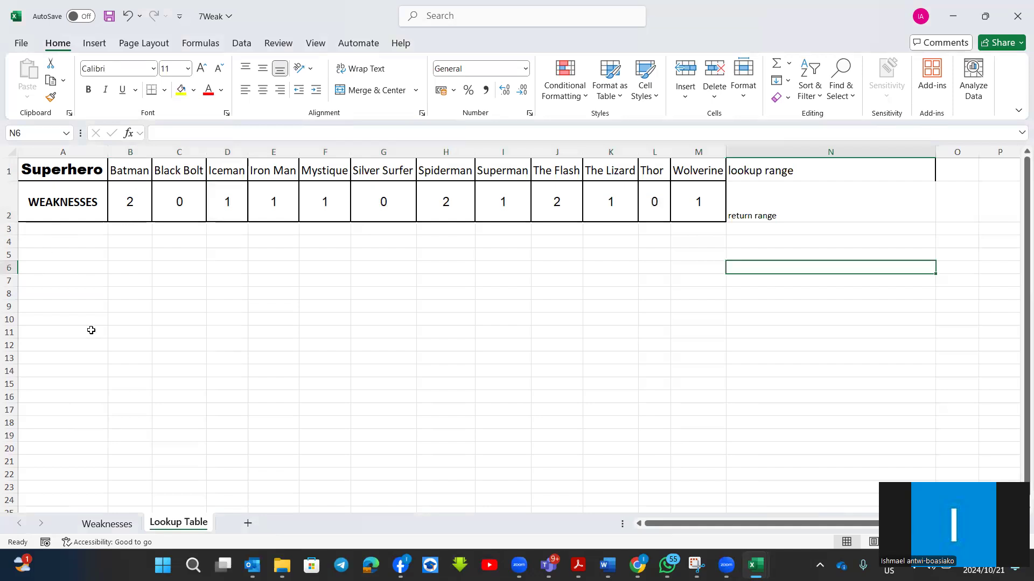
# On the Weaknesses sheet, widen column C and start an XLOOKUP in C3 with its function arguments open.
pyautogui.click(96, 523)
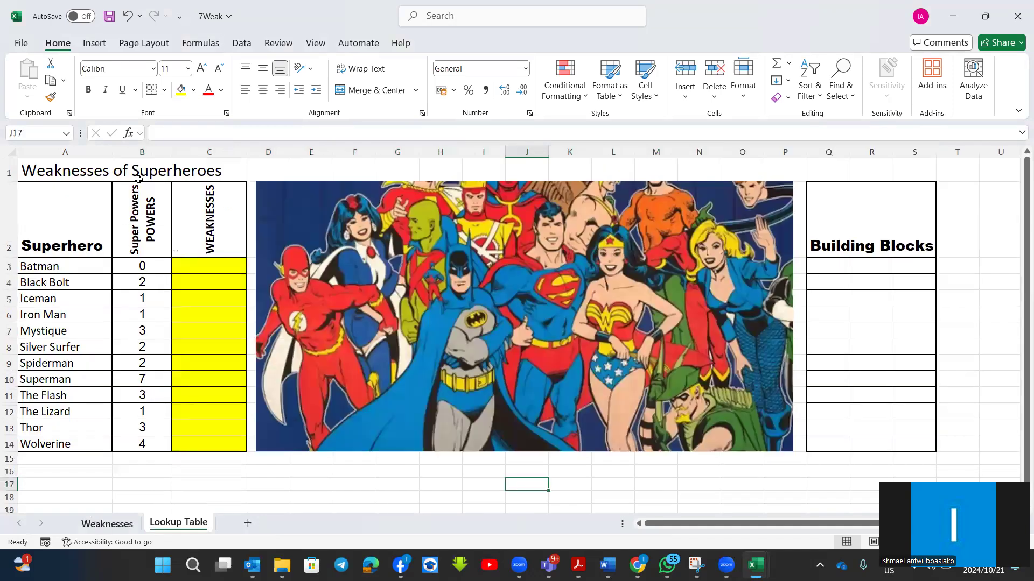
pyautogui.moveTo(246, 152); pyautogui.dragTo(320, 152)
pyautogui.click(218, 261)
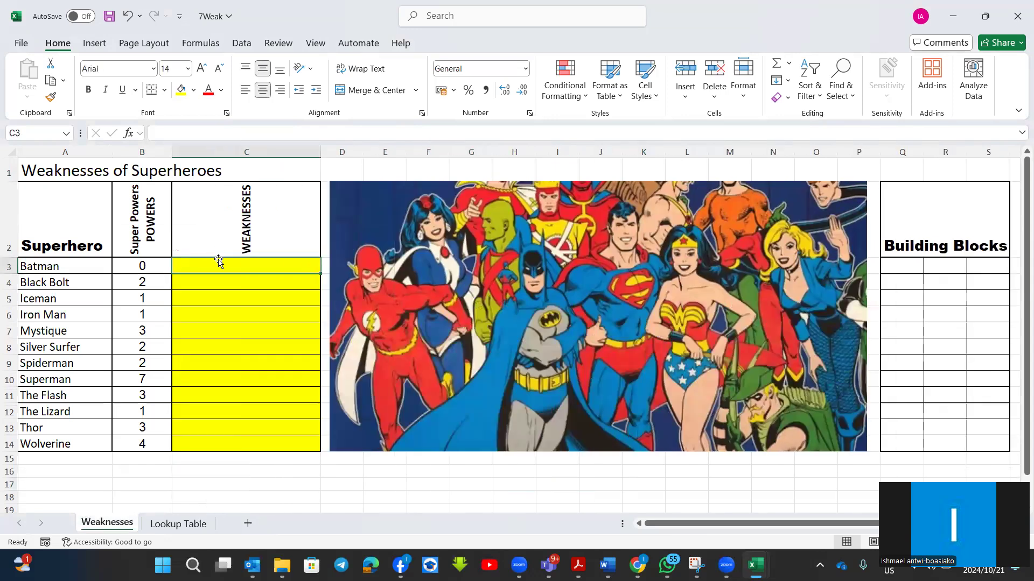
pyautogui.write('=xl')
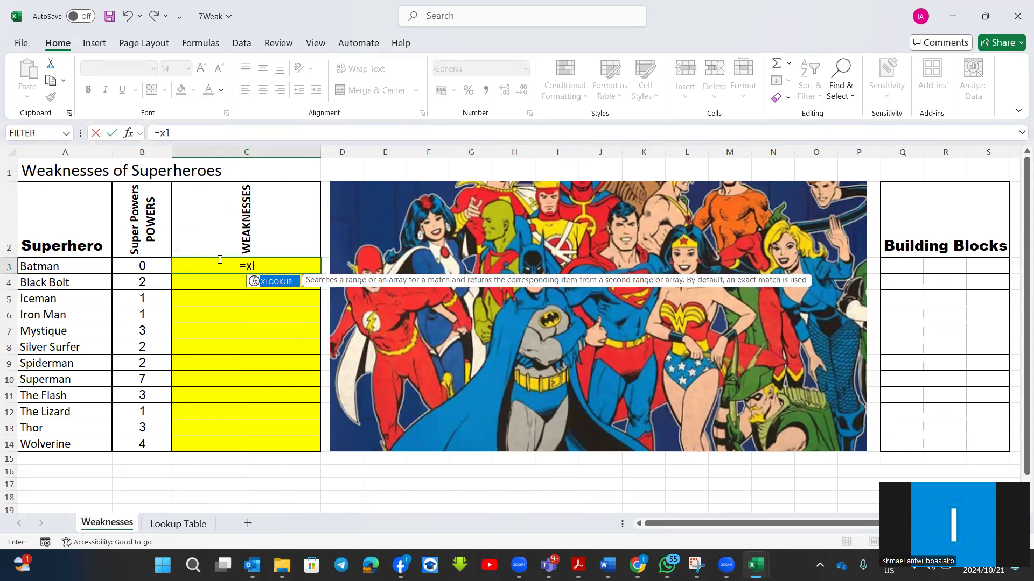
pyautogui.doubleClick(256, 281)
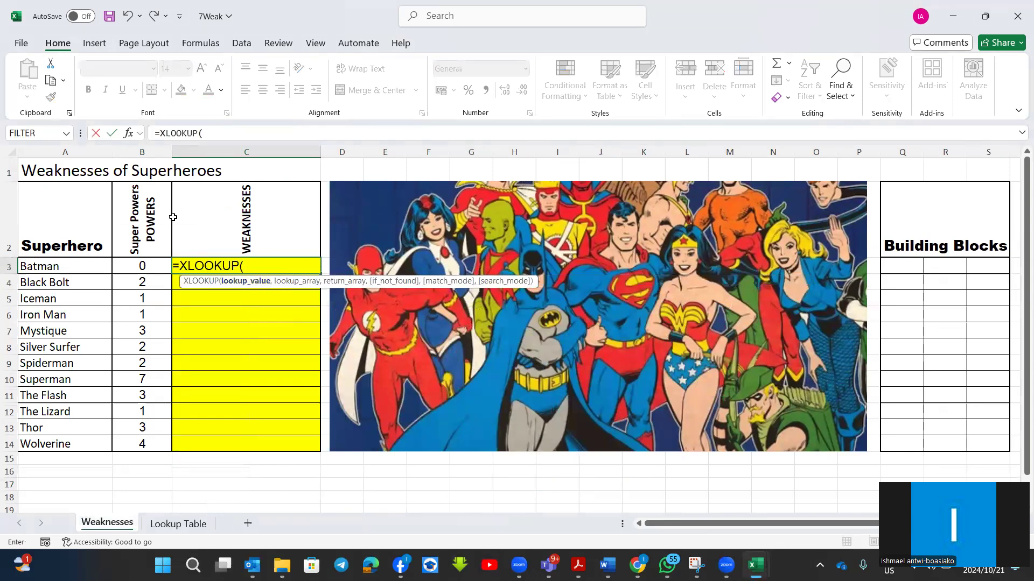
pyautogui.click(127, 133)
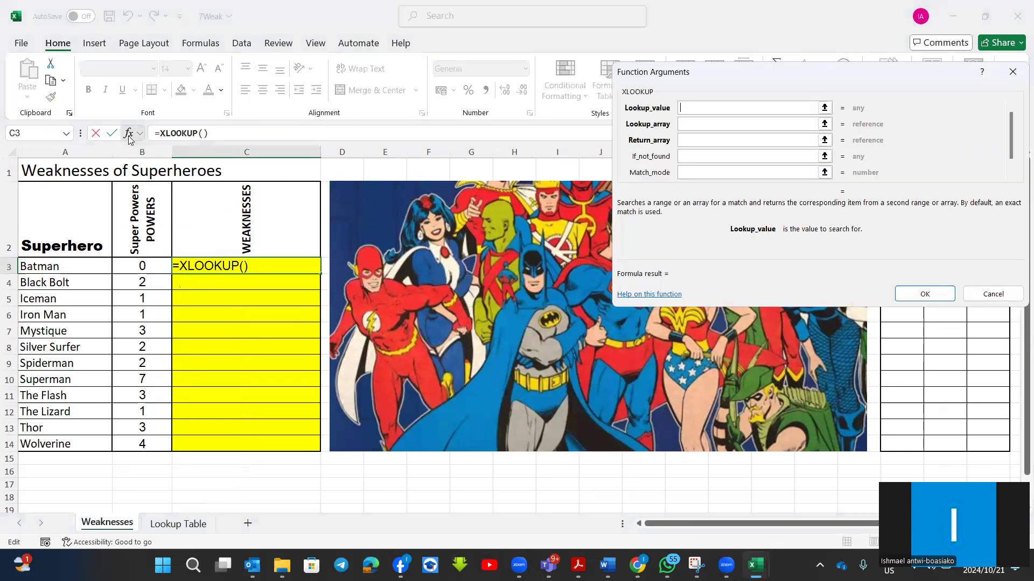
# Complete the XLOOKUP with lookup value A3, lookup array a and return array b, and fill it down to C14.
pyautogui.click(685, 126)
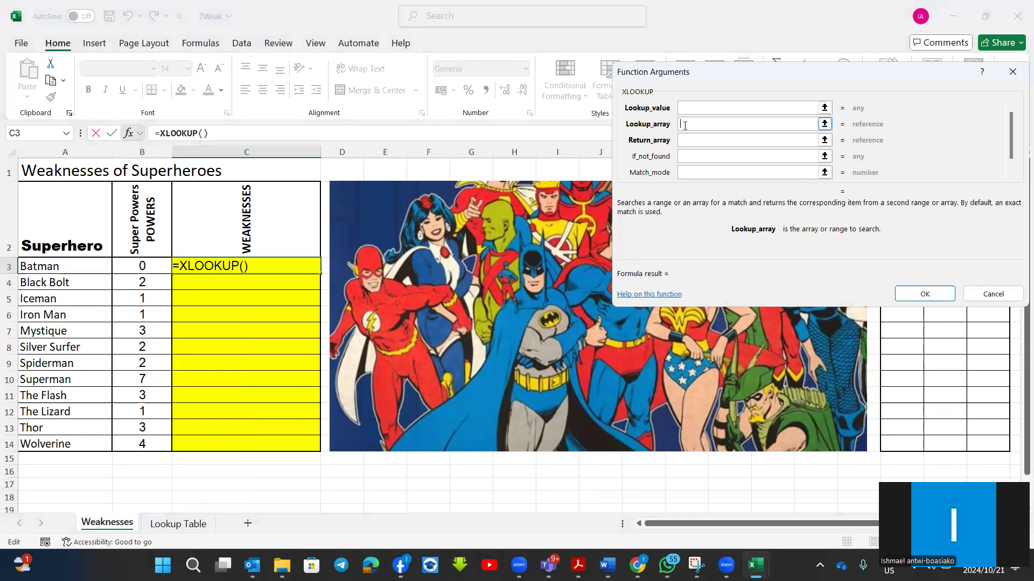
pyautogui.write('a')
pyautogui.click(689, 144)
pyautogui.write('b')
pyautogui.hotkey('shift', 'Tab')
pyautogui.hotkey('shift', 'Tab')
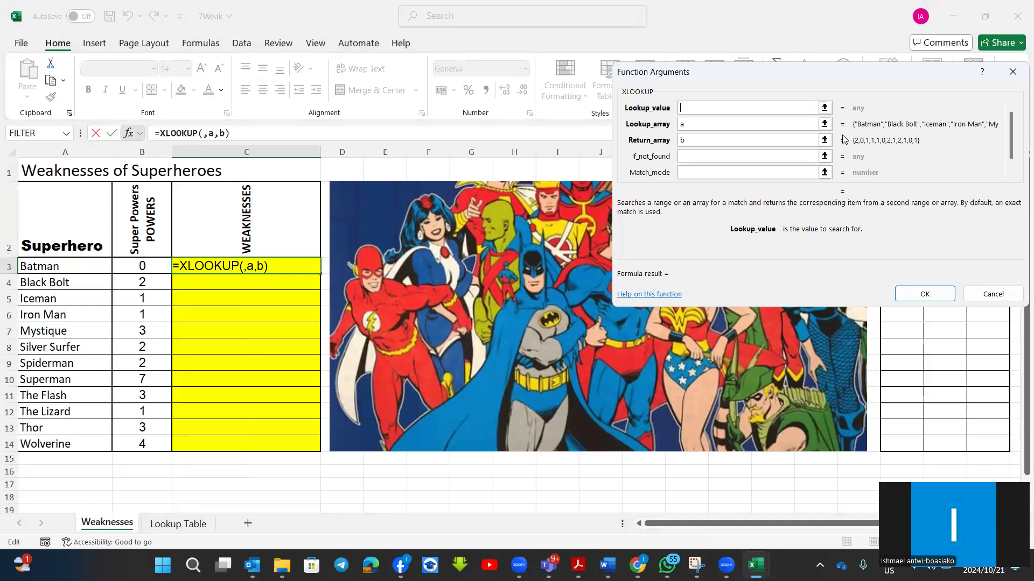
pyautogui.click(39, 268)
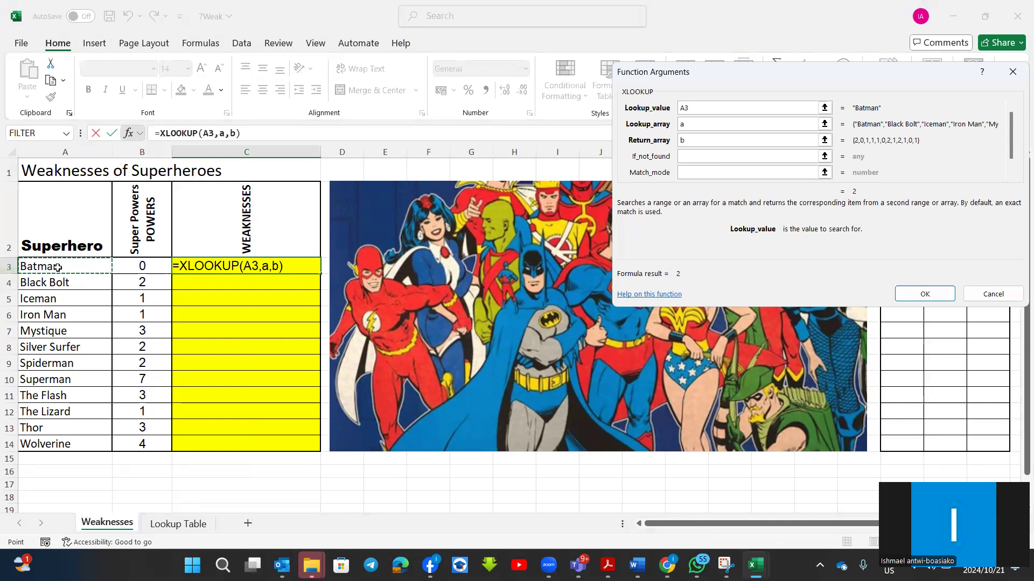
pyautogui.click(916, 294)
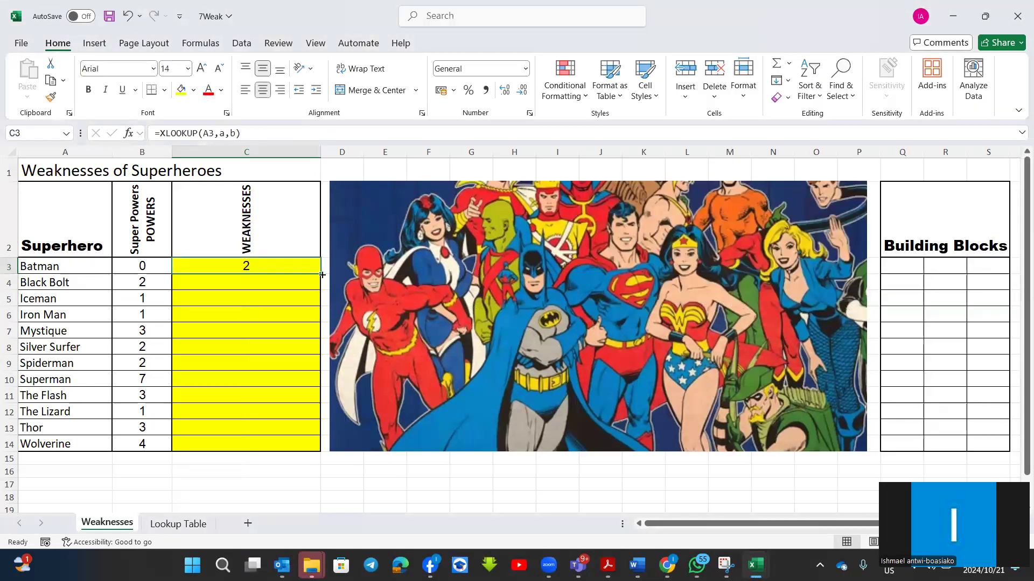
pyautogui.doubleClick(321, 274)
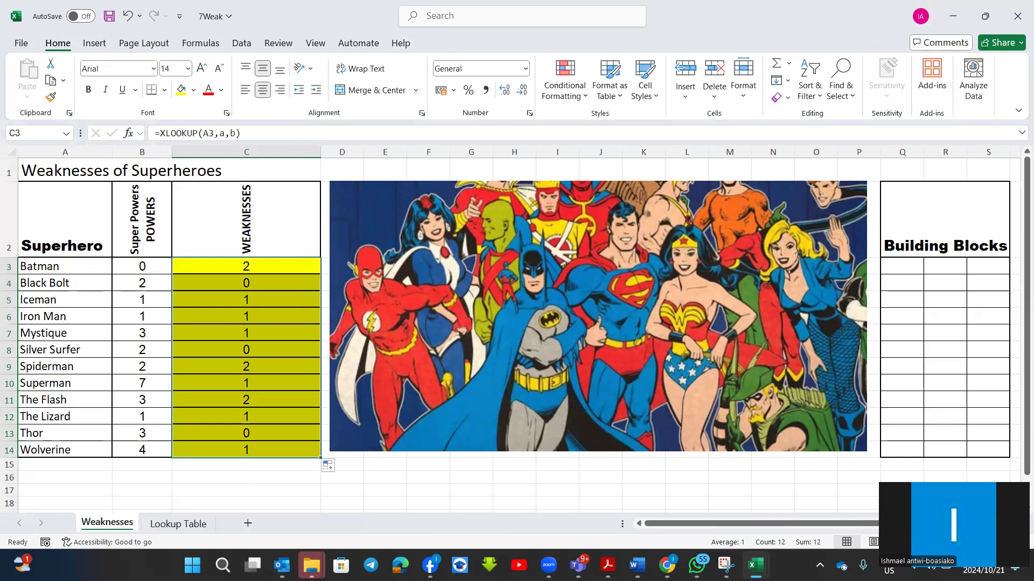
# Switch to the 4Visitors workbook and view its Pyr_Pir and Code_Kode sheets.
pyautogui.moveTo(758, 563)
pyautogui.click(694, 501)
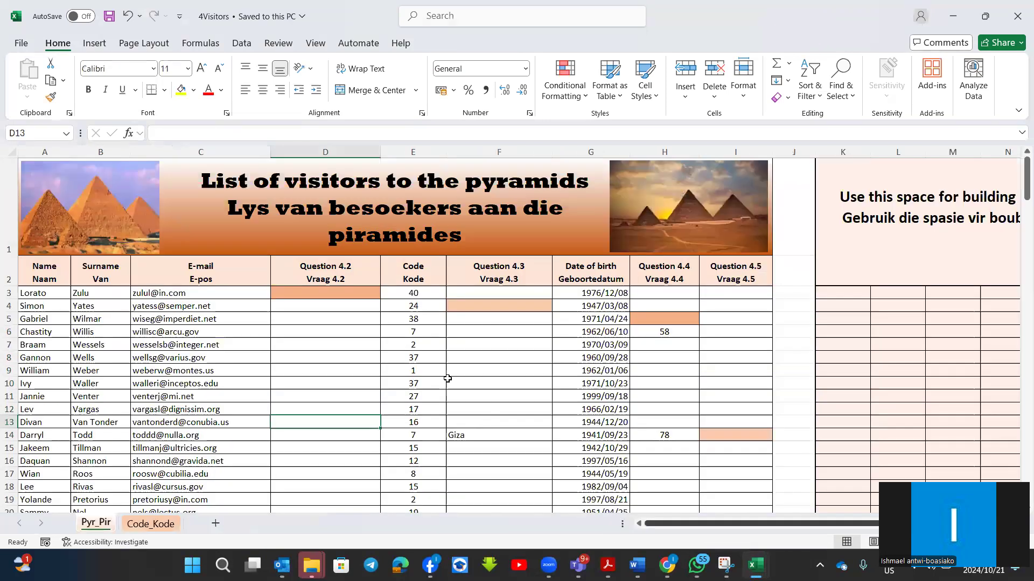
pyautogui.click(152, 524)
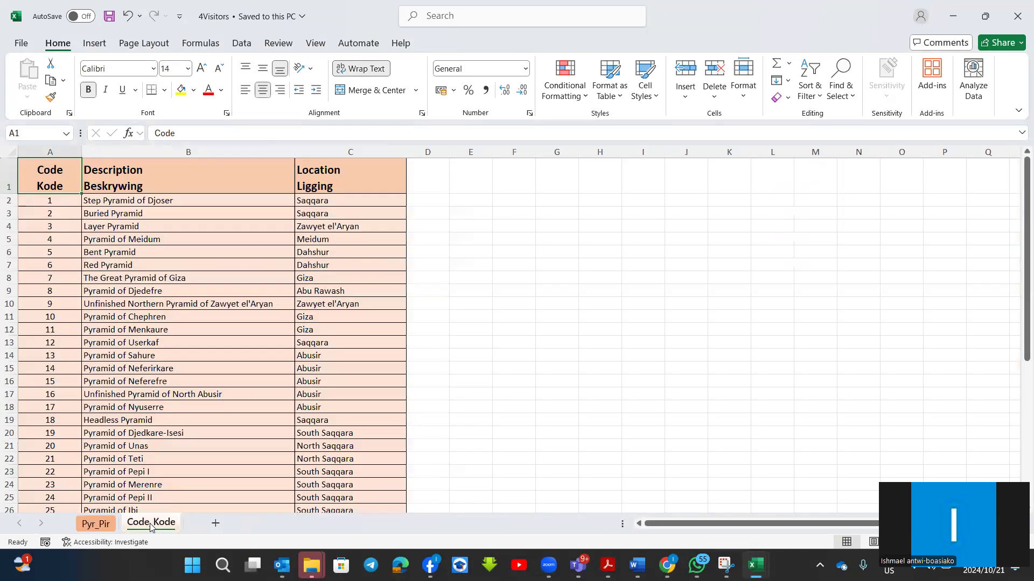
pyautogui.click(105, 525)
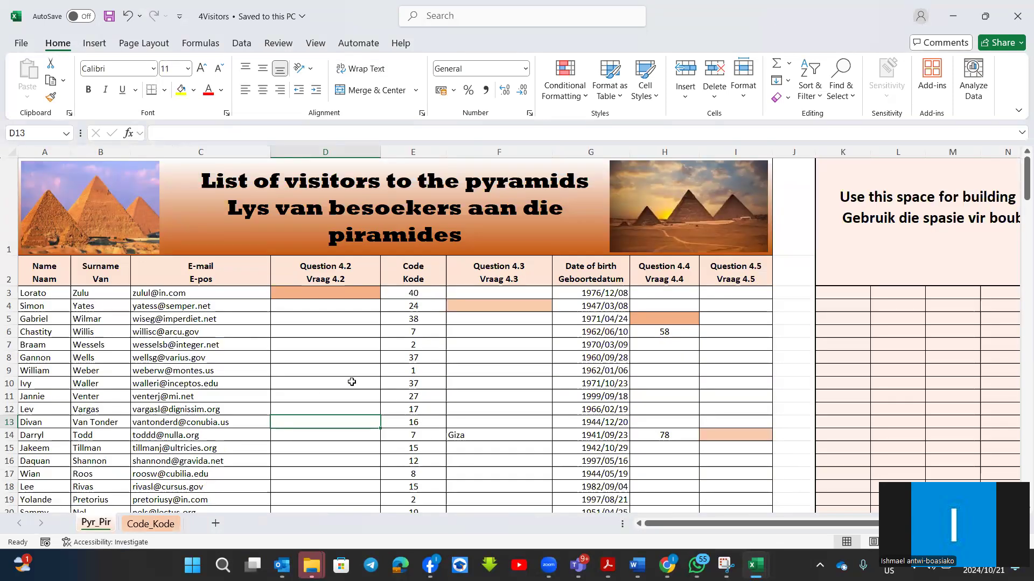
# Read question 4.3 in the Computer-Application exam PDF and compare it with the Code_Kode and Pyr_Pir sheets of 4Visitors.
pyautogui.moveTo(608, 565)
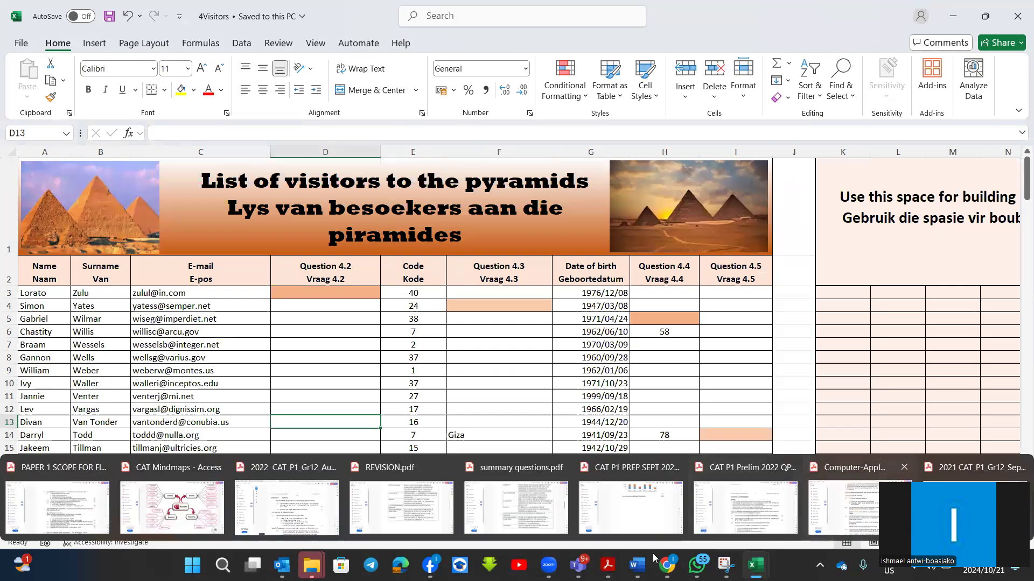
pyautogui.click(759, 495)
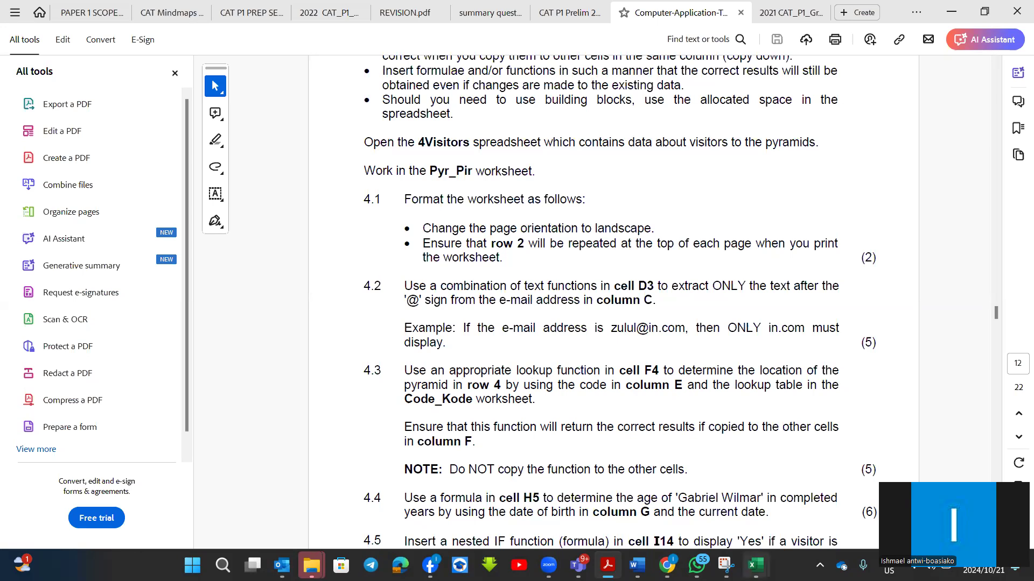
pyautogui.click(689, 484)
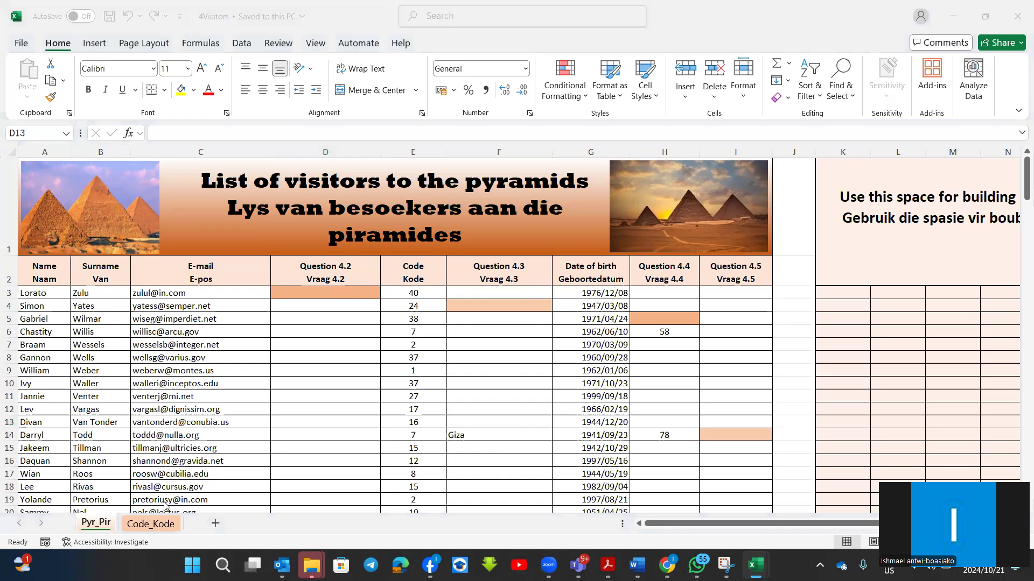
pyautogui.click(152, 525)
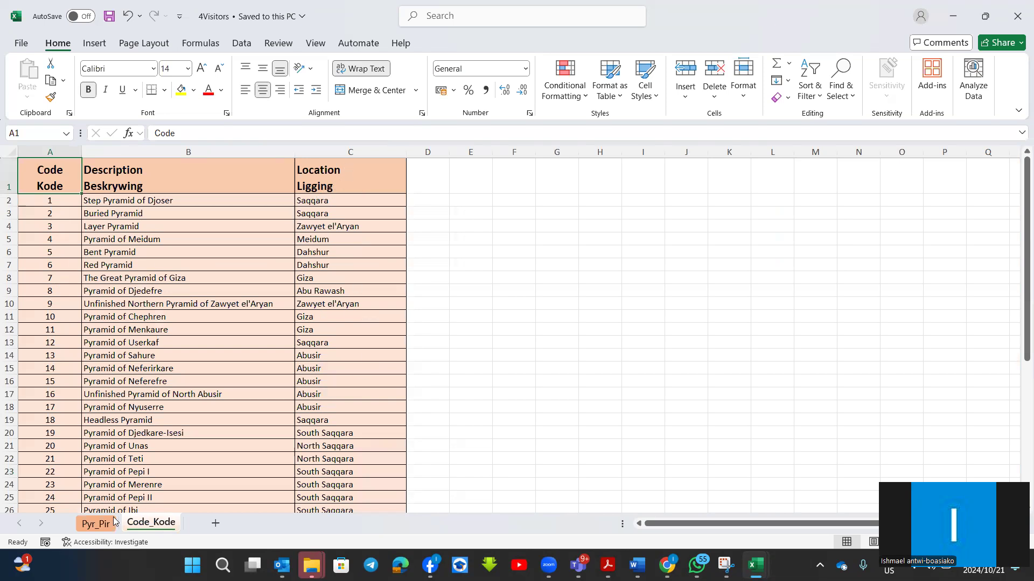
pyautogui.click(96, 525)
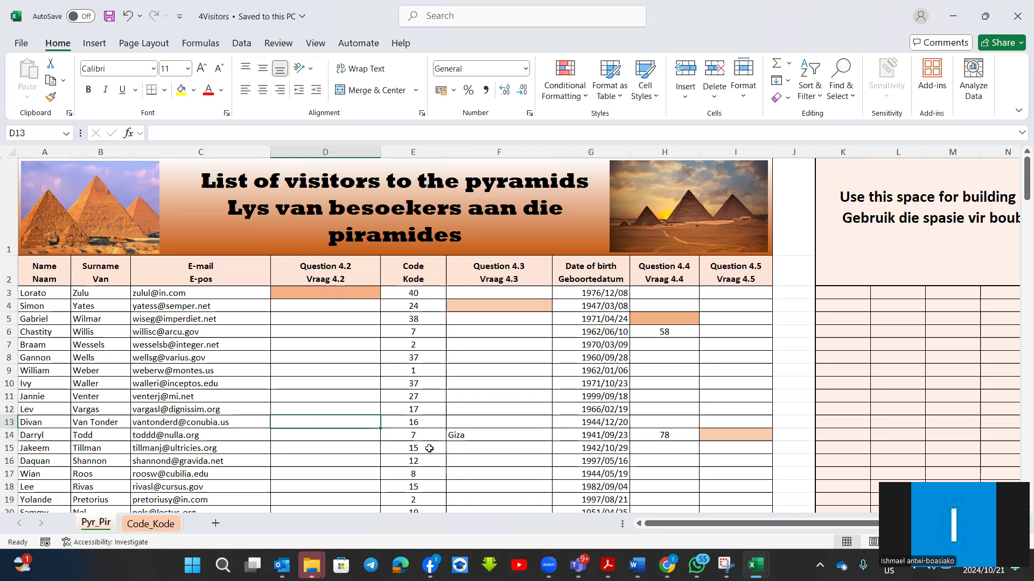
# On the Code_Kode sheet, define the name "a" for the pyramid codes in A2:A43.
pyautogui.click(151, 523)
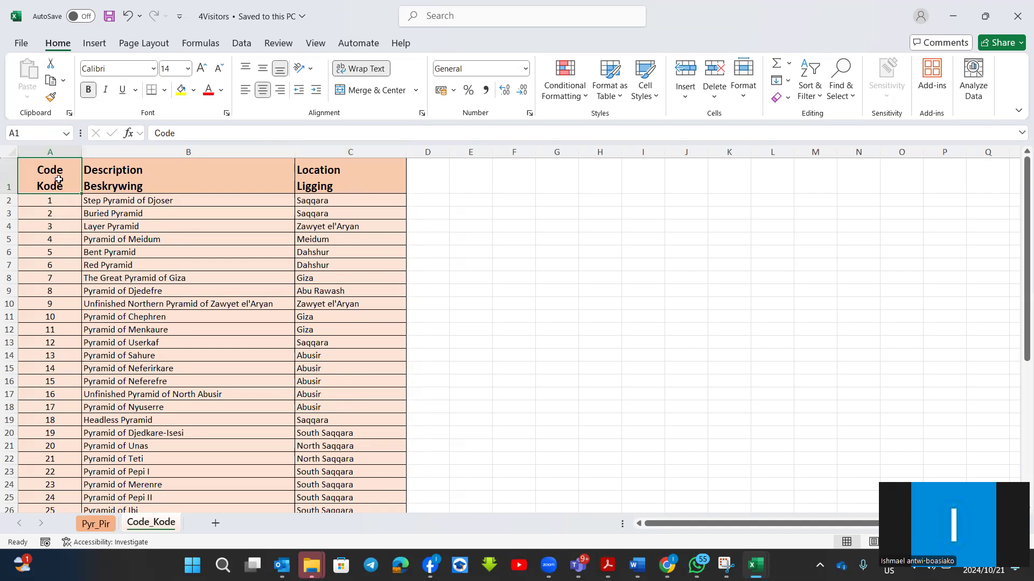
pyautogui.click(32, 199)
pyautogui.moveTo(32, 199); pyautogui.dragTo(67, 487)
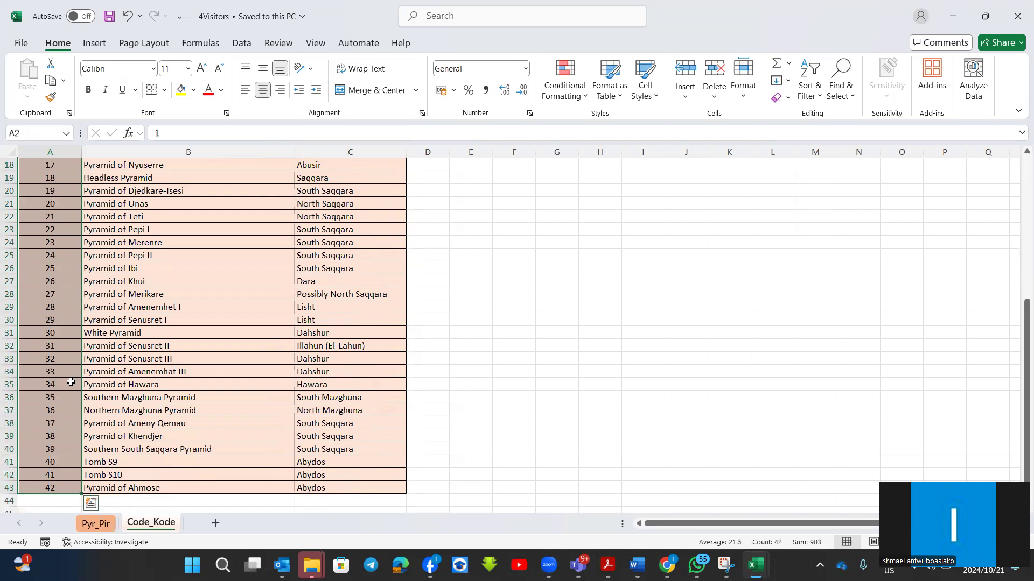
pyautogui.rightClick(65, 364)
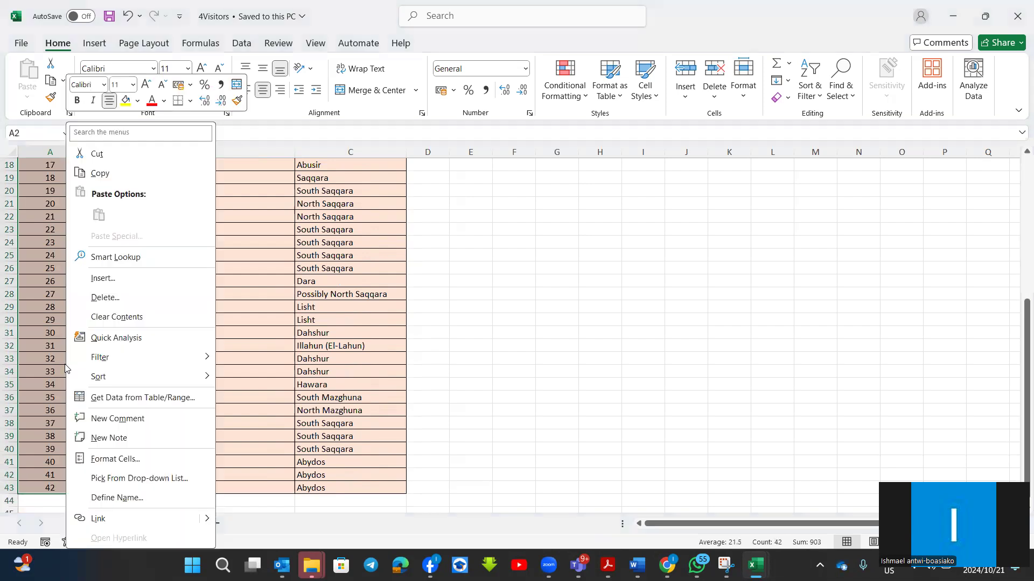
pyautogui.click(115, 498)
pyautogui.write('a')
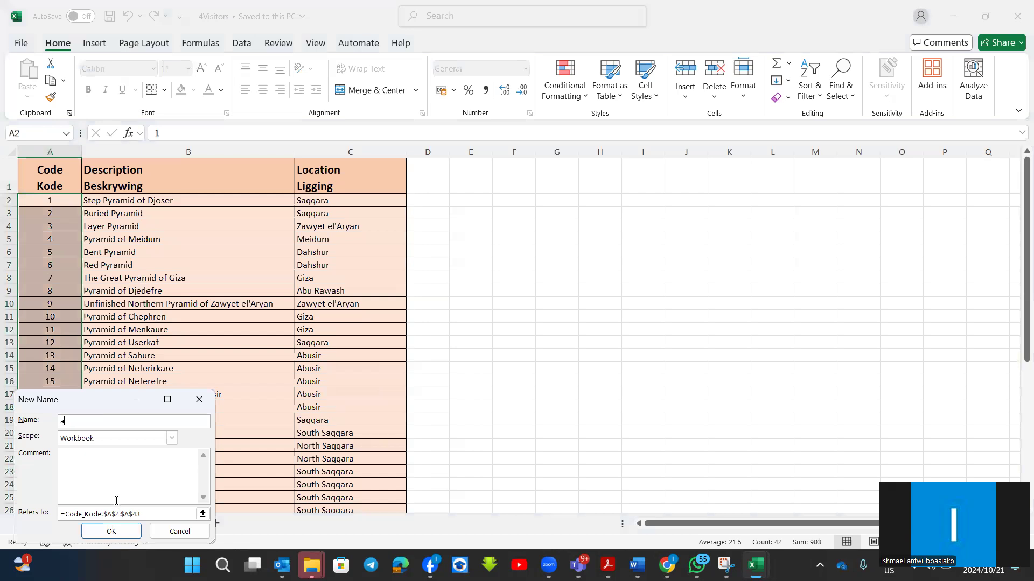
pyautogui.click(111, 535)
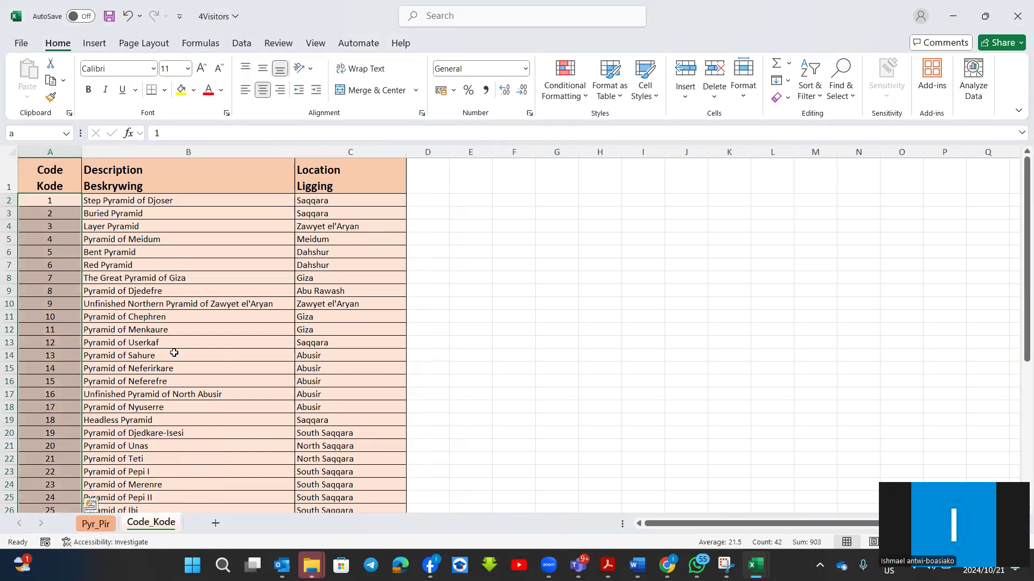
# On the Code_Kode sheet, define the name "b" for the pyramid locations in C2:C43.
pyautogui.moveTo(337, 201); pyautogui.dragTo(330, 244)
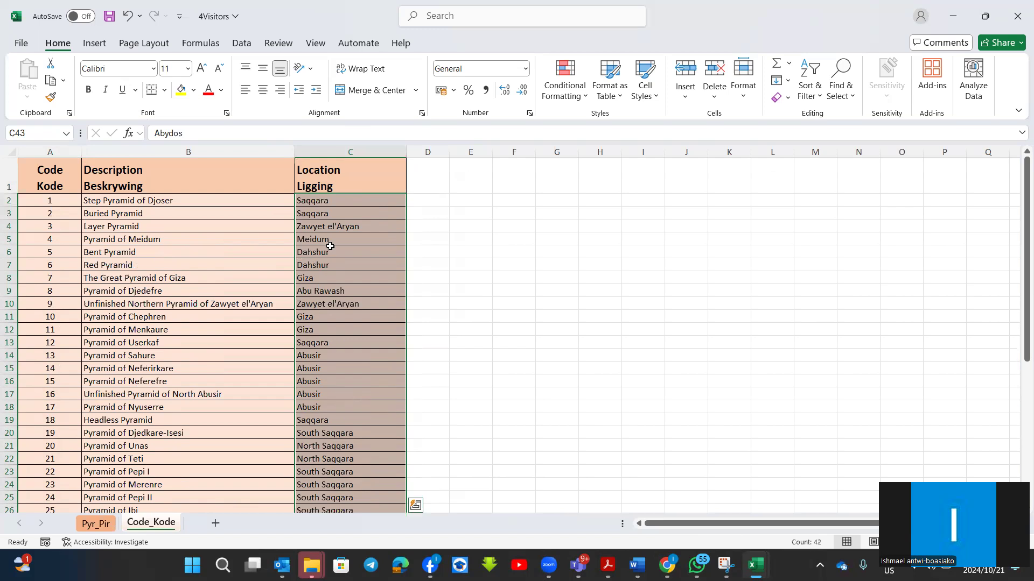
pyautogui.rightClick(334, 255)
pyautogui.click(390, 502)
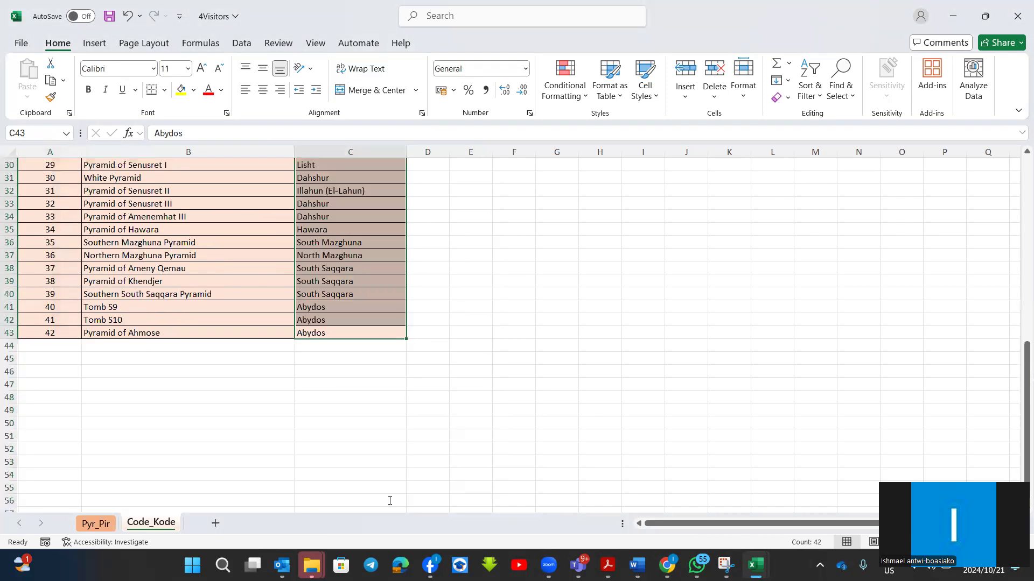
pyautogui.write('b')
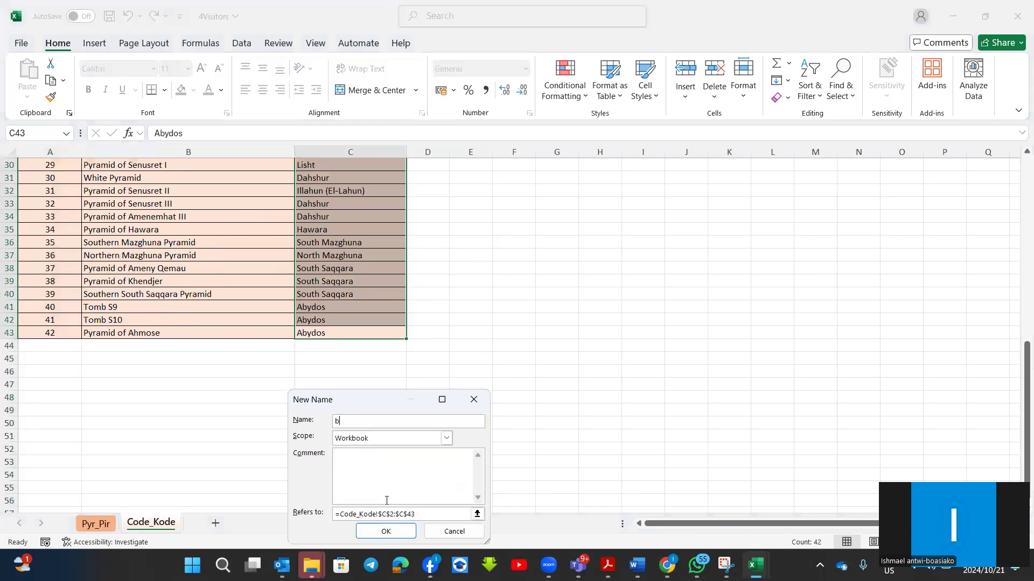
pyautogui.click(386, 532)
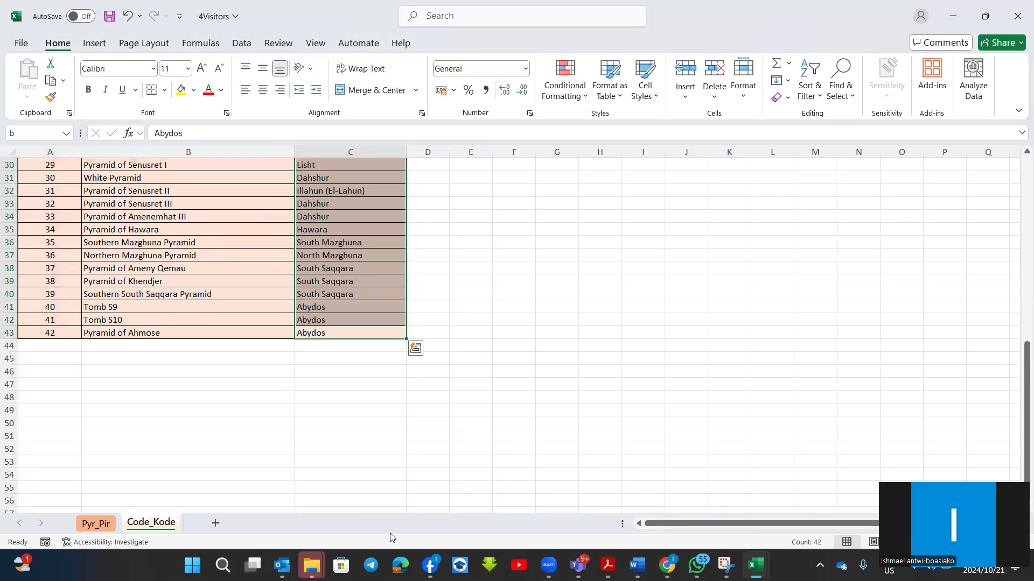
# In cell F4 of the Pyr_Pir sheet, enter an XLOOKUP with lookup value E4, lookup array a and return array b.
pyautogui.click(102, 527)
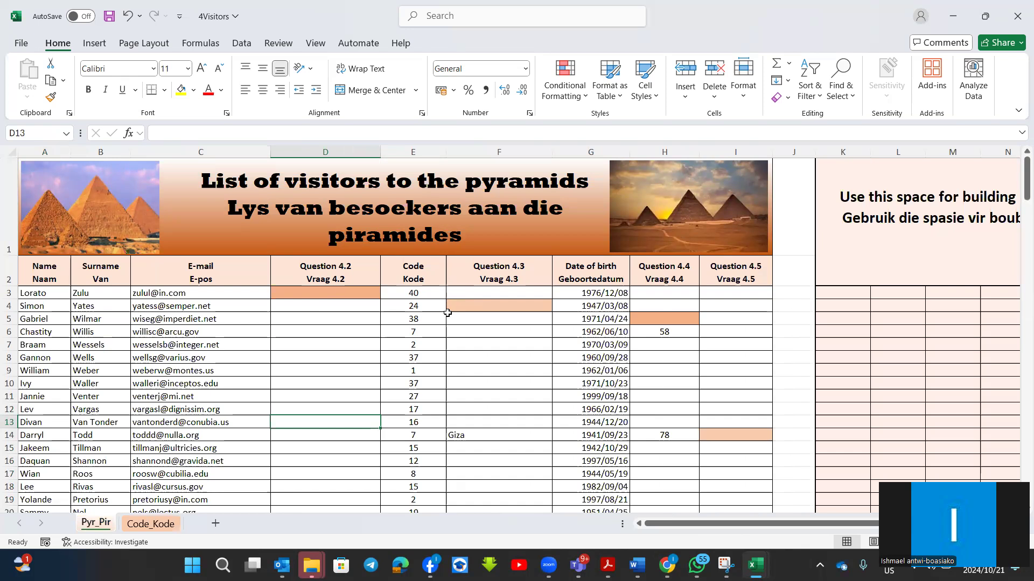
pyautogui.click(502, 311)
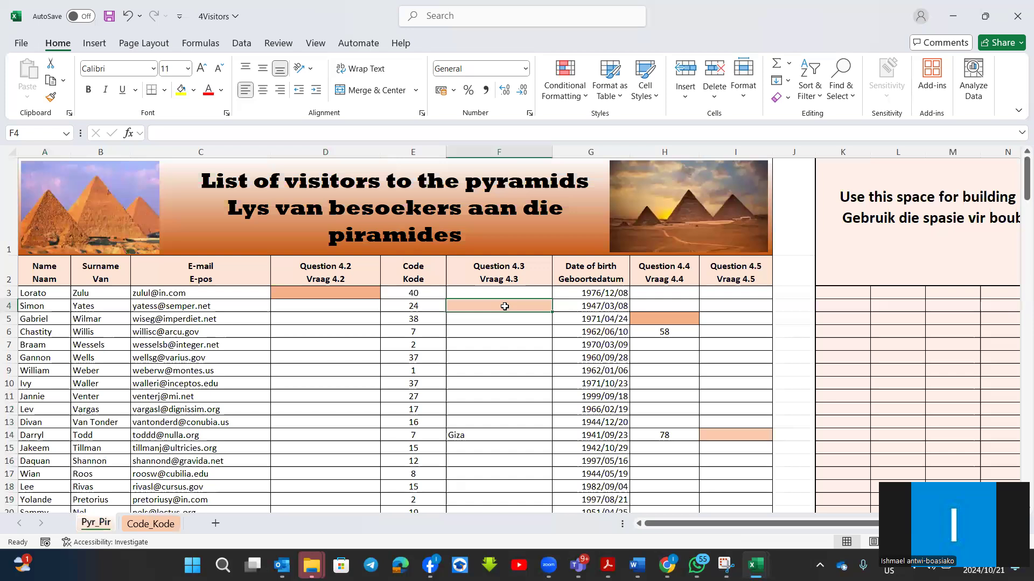
pyautogui.write('=x')
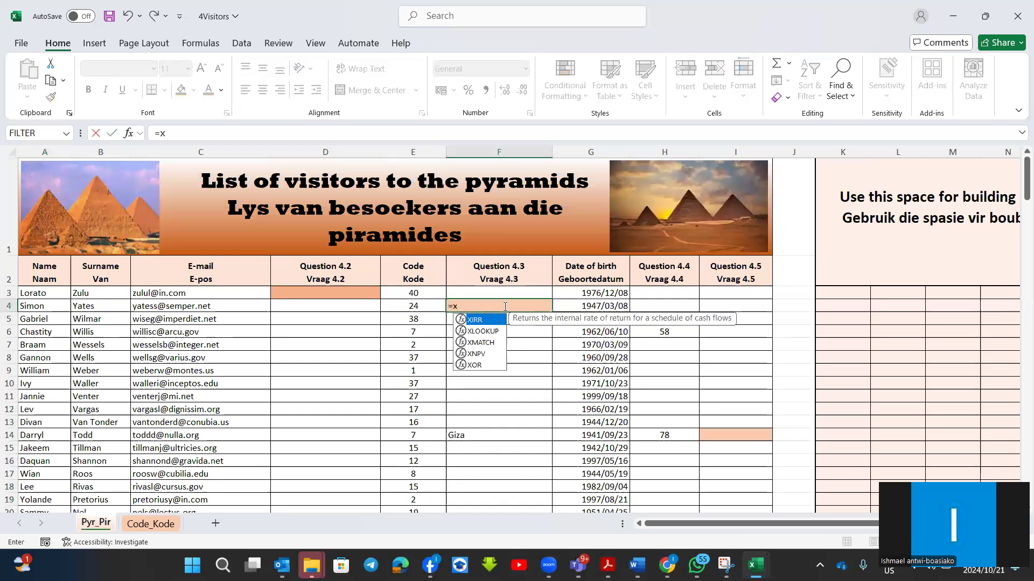
pyautogui.write('l')
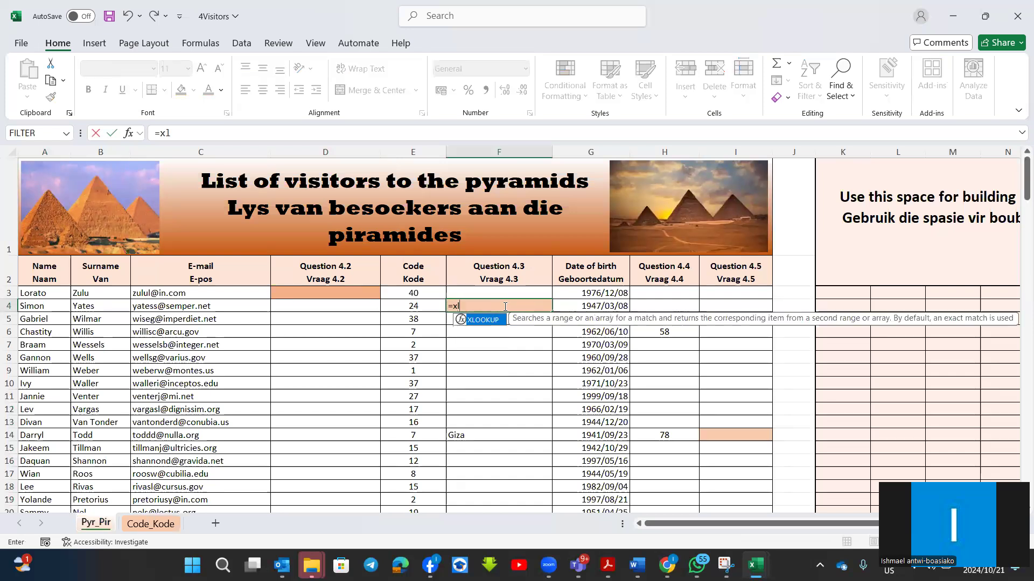
pyautogui.doubleClick(479, 320)
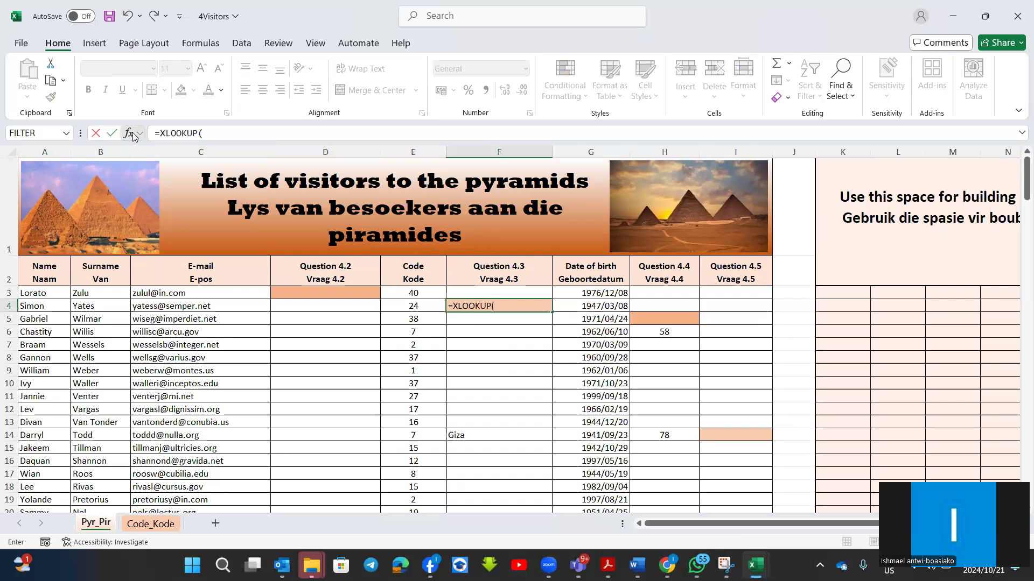
pyautogui.click(129, 133)
pyautogui.click(682, 125)
pyautogui.write('a')
pyautogui.click(688, 141)
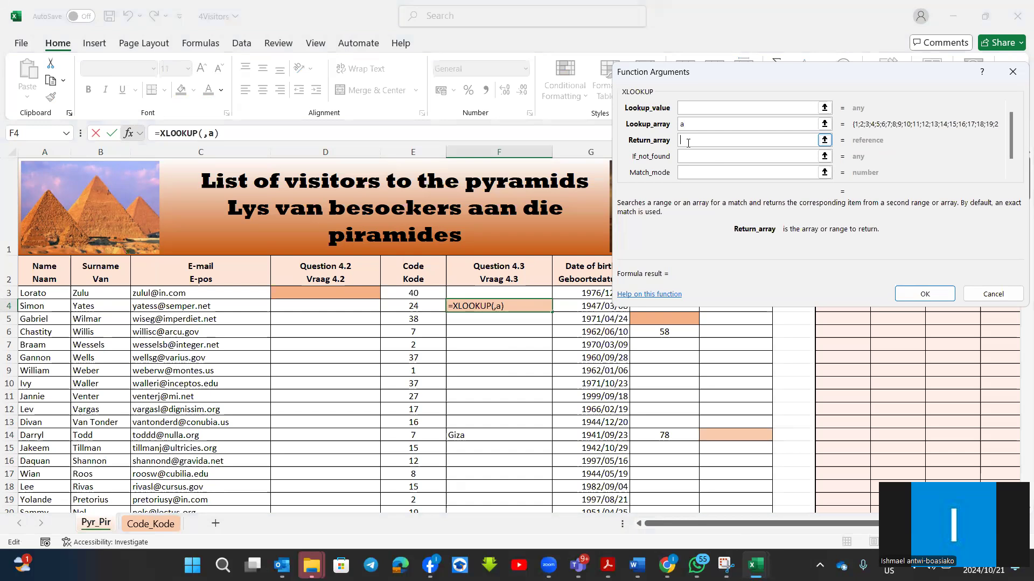
pyautogui.write('b')
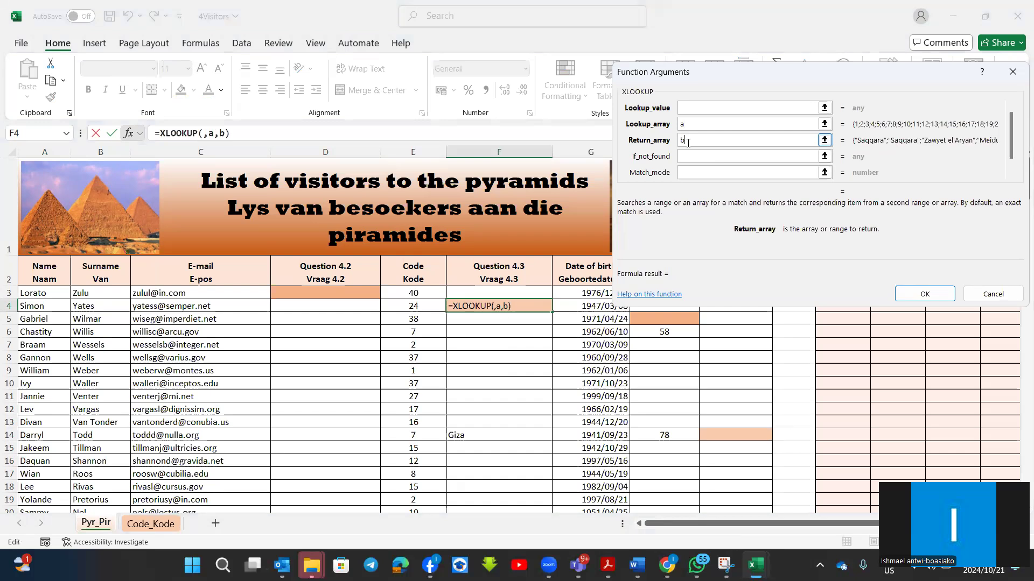
pyautogui.click(714, 110)
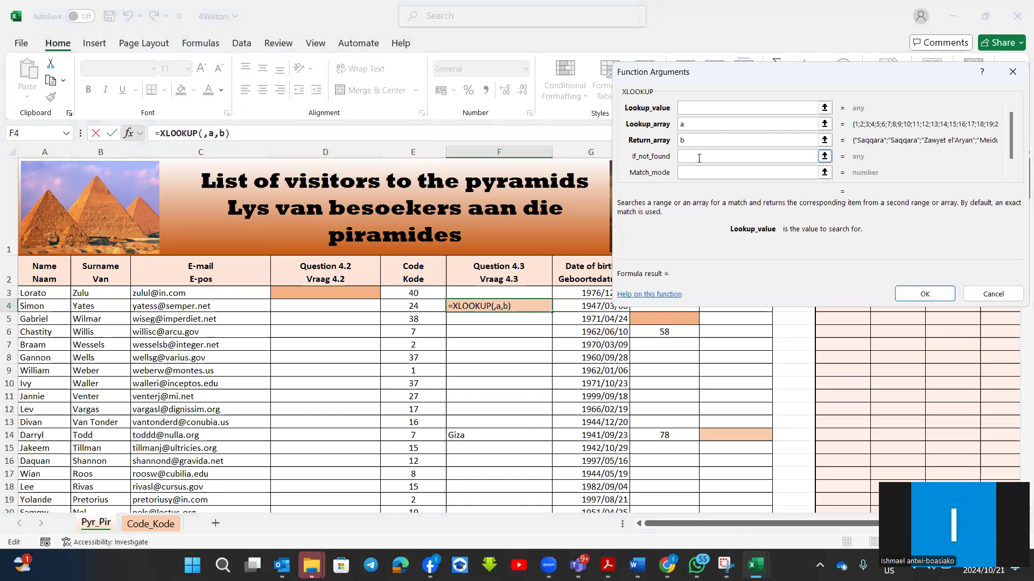
pyautogui.click(423, 307)
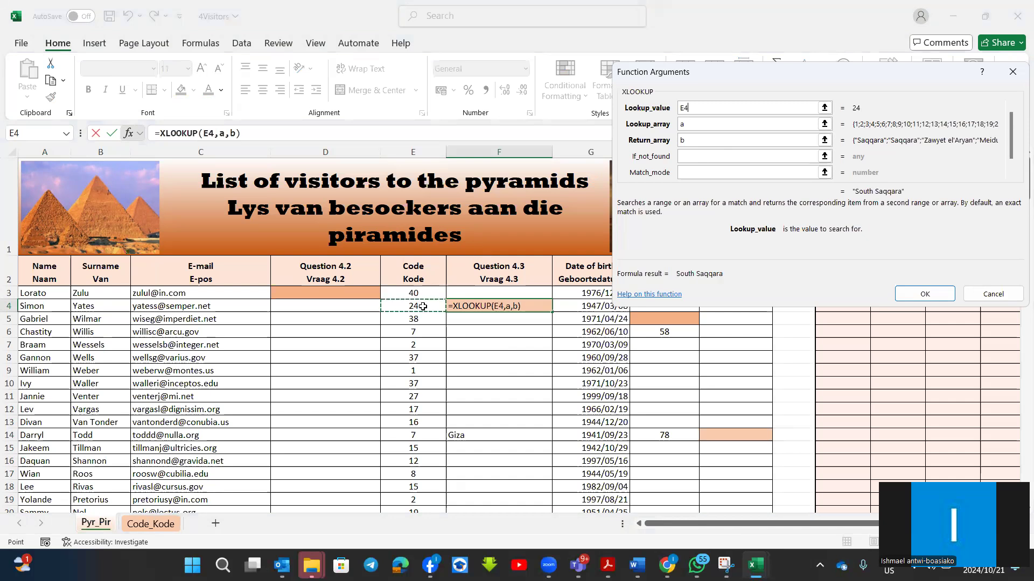
pyautogui.click(922, 295)
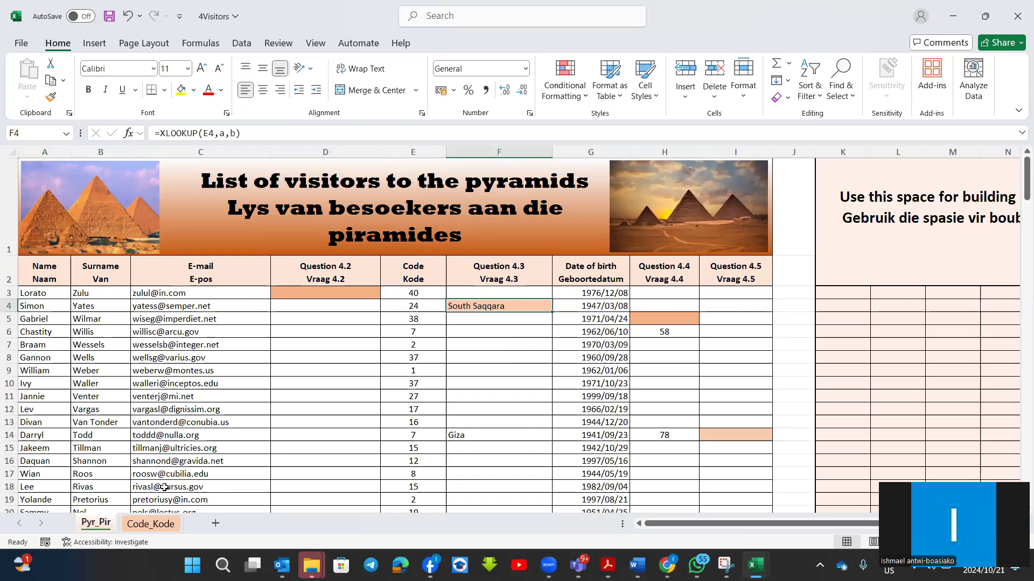
# Compare the codes and locations on the Code_Kode sheet with the XLOOKUP arguments of cell F4 on Pyr_Pir.
pyautogui.click(150, 525)
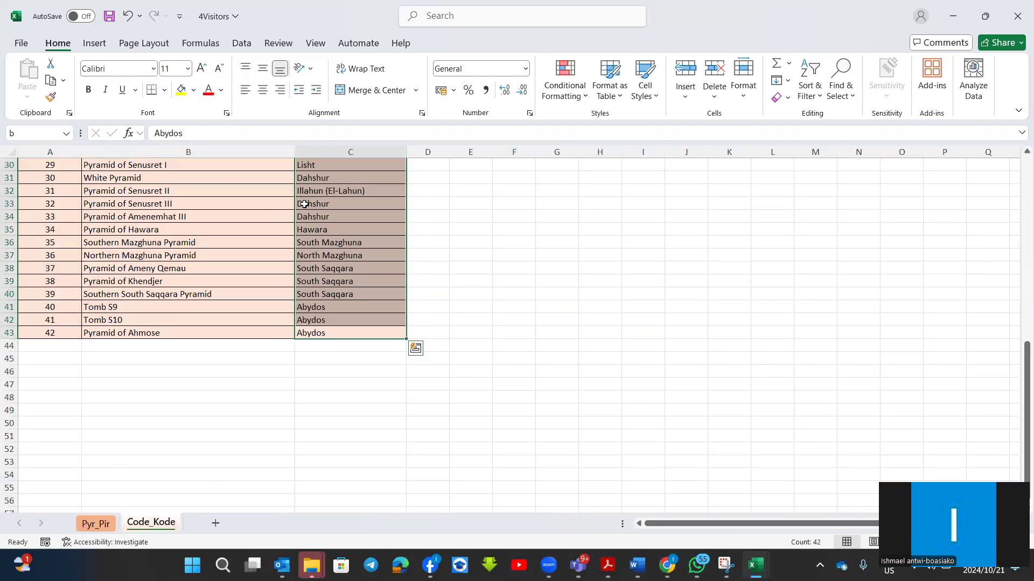
pyautogui.scroll(10, 364, 302)
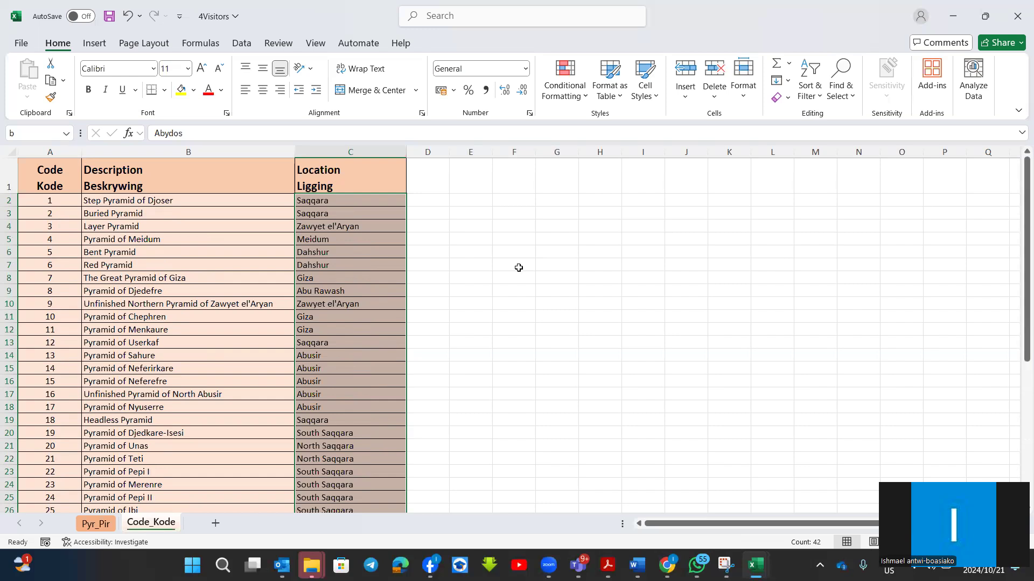
pyautogui.click(84, 527)
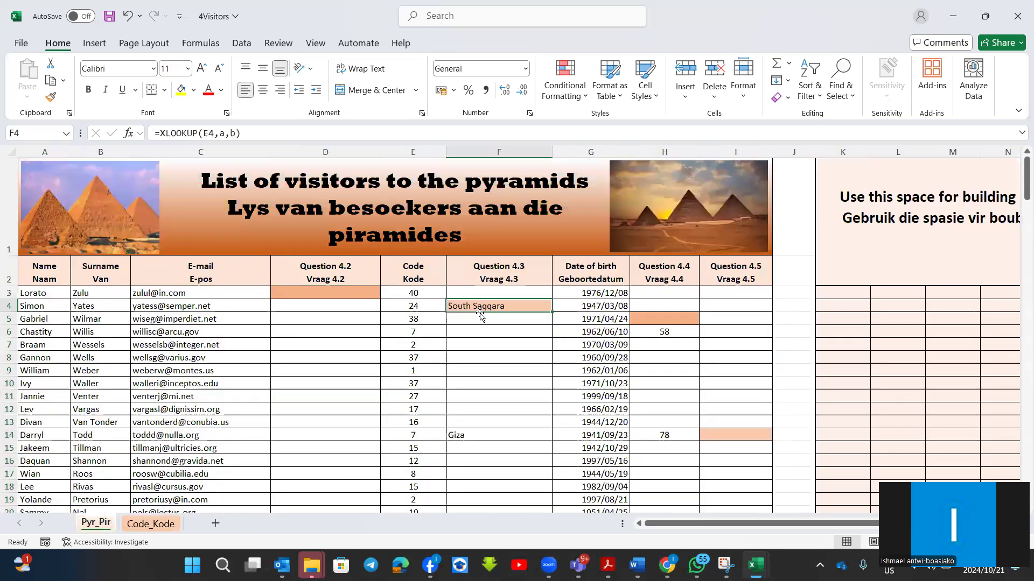
pyautogui.click(127, 133)
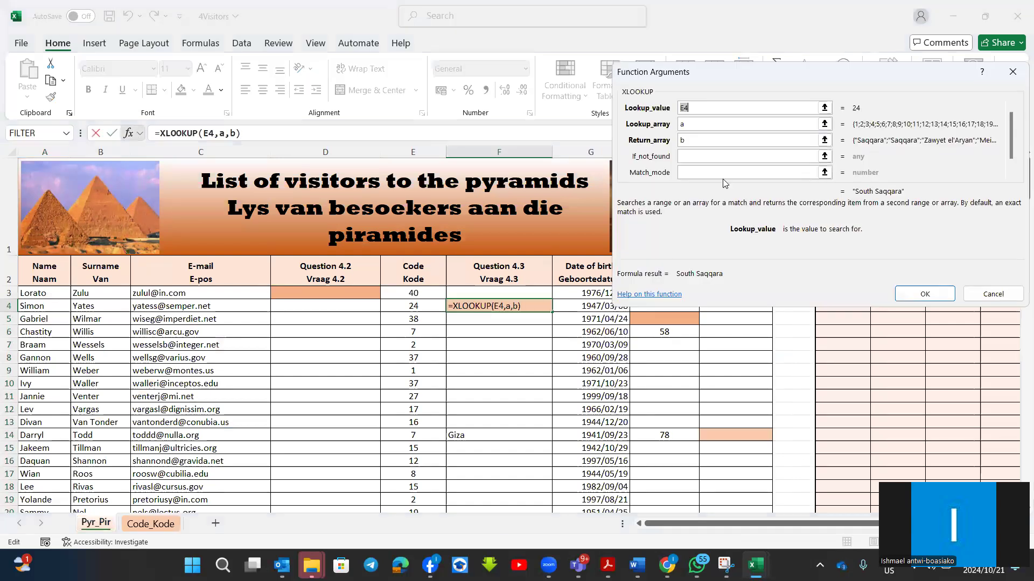
pyautogui.click(699, 126)
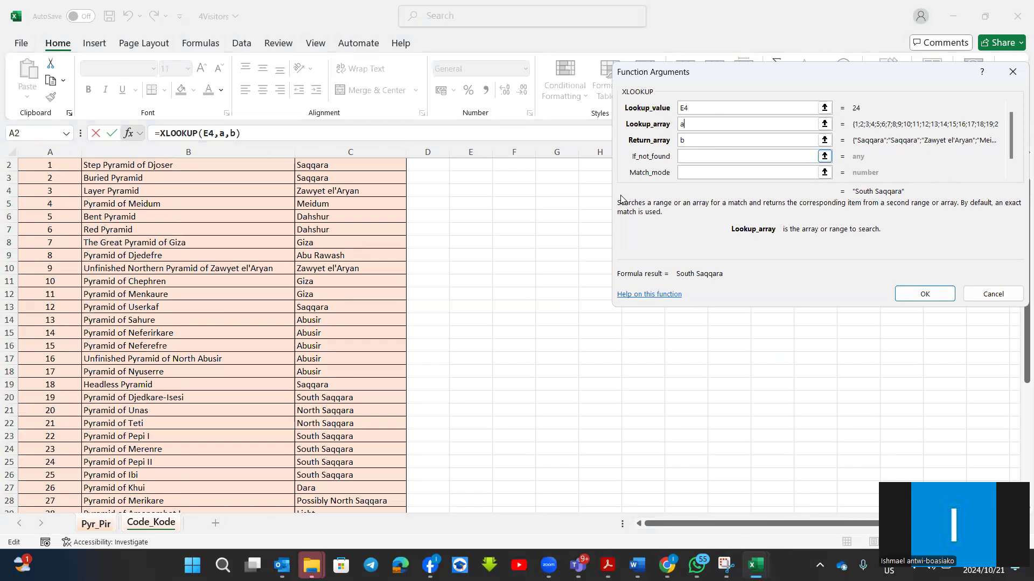
# Remove the stray Pyr_Pir sheet reference from the lookup array, leaving only a, and confirm the formula in F4.
pyautogui.click(101, 527)
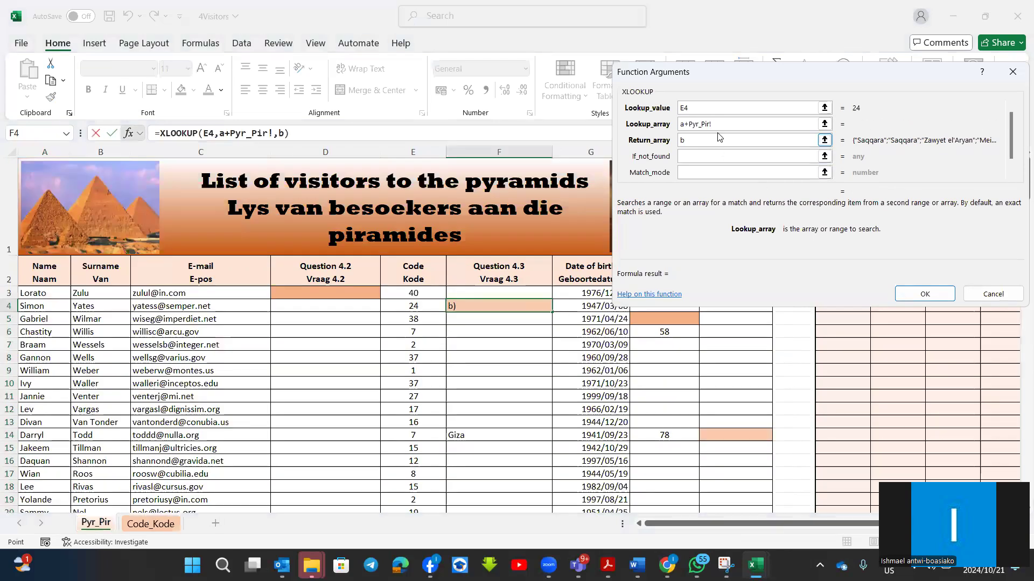
pyautogui.press('BackSpace')
pyautogui.press('BackSpace')
pyautogui.press('BackSpace')
pyautogui.press('BackSpace')
pyautogui.press('BackSpace')
pyautogui.press('BackSpace')
pyautogui.press('BackSpace')
pyautogui.press('BackSpace')
pyautogui.press('BackSpace')
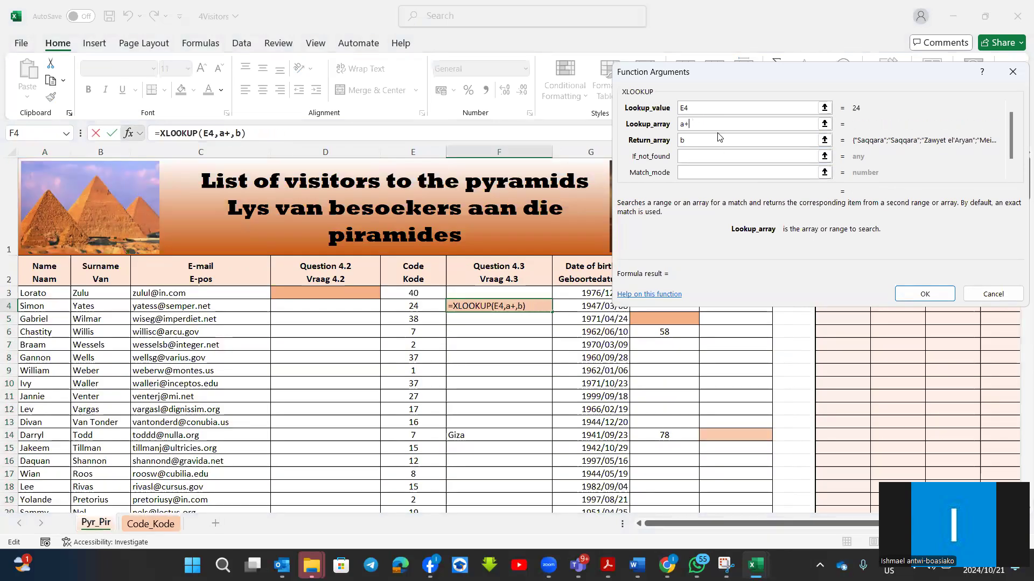
pyautogui.click(717, 108)
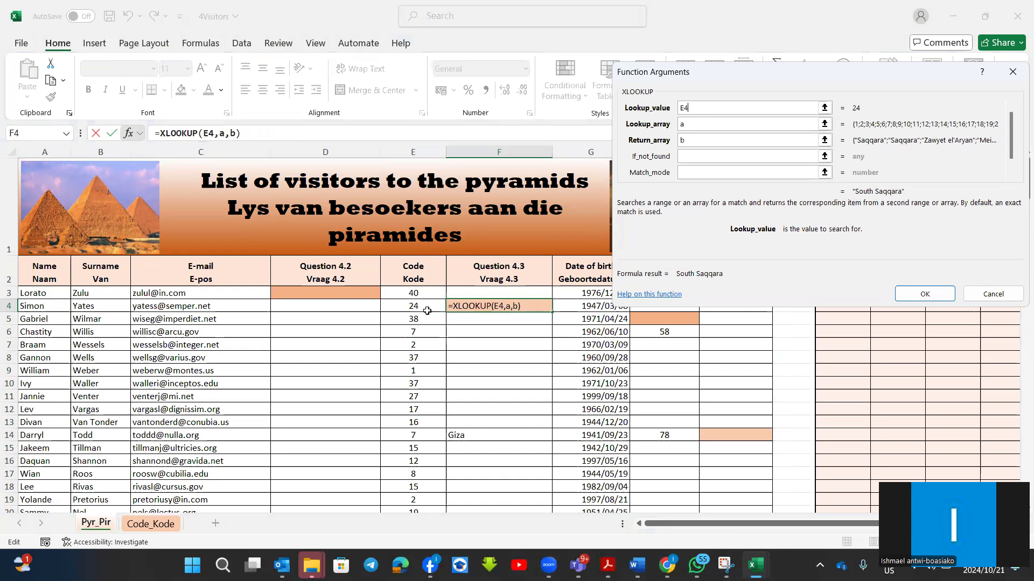
pyautogui.click(934, 298)
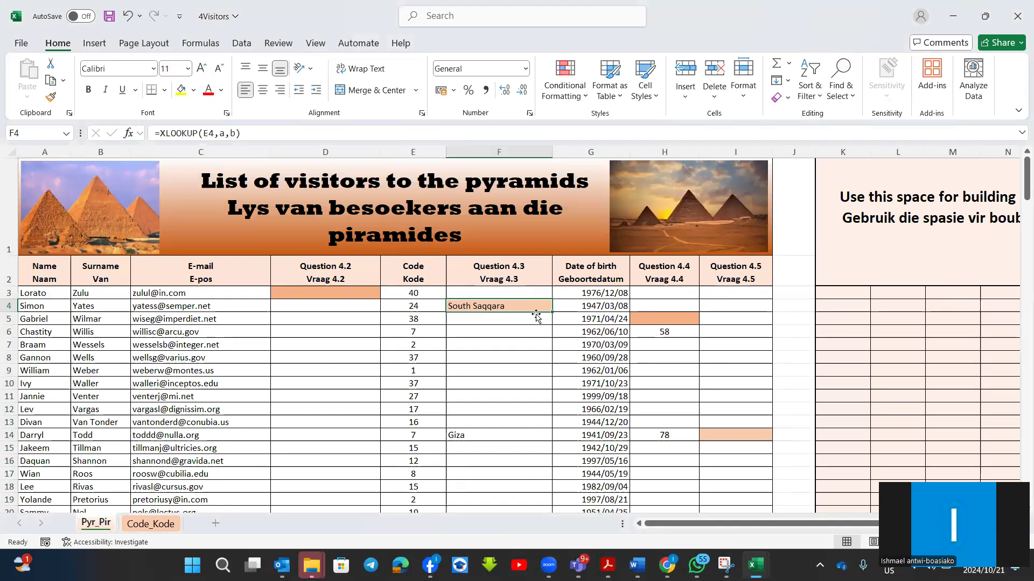
# Fill the XLOOKUP formula from F4 down to F14 in the Question 4.3 column.
pyautogui.moveTo(552, 314); pyautogui.dragTo(552, 389)
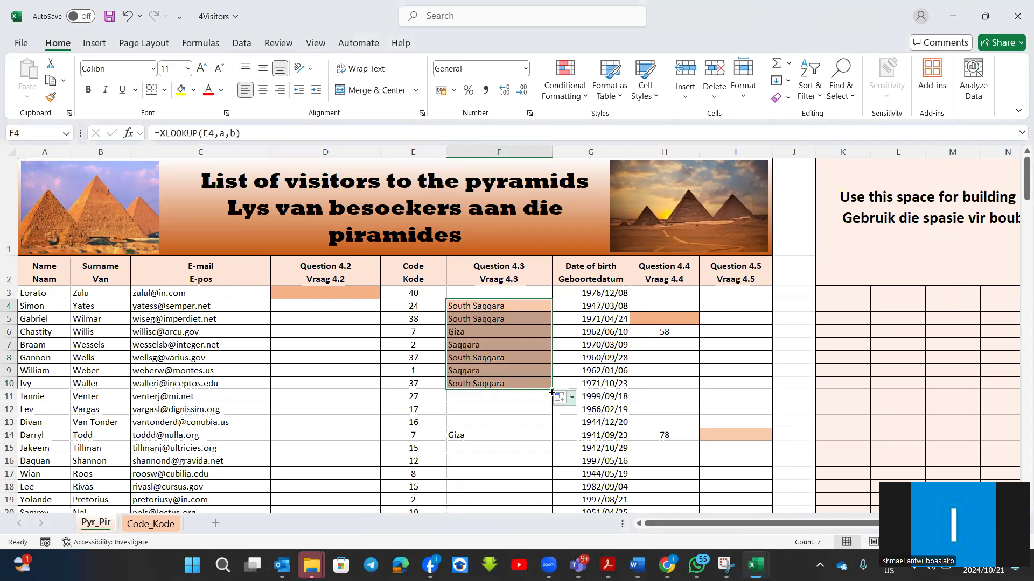
pyautogui.moveTo(554, 389); pyautogui.dragTo(553, 440)
# Extend the XLOOKUP in F4 with If_not_found 0, Match_mode -1 and Search_mode 1.
pyautogui.click(481, 307)
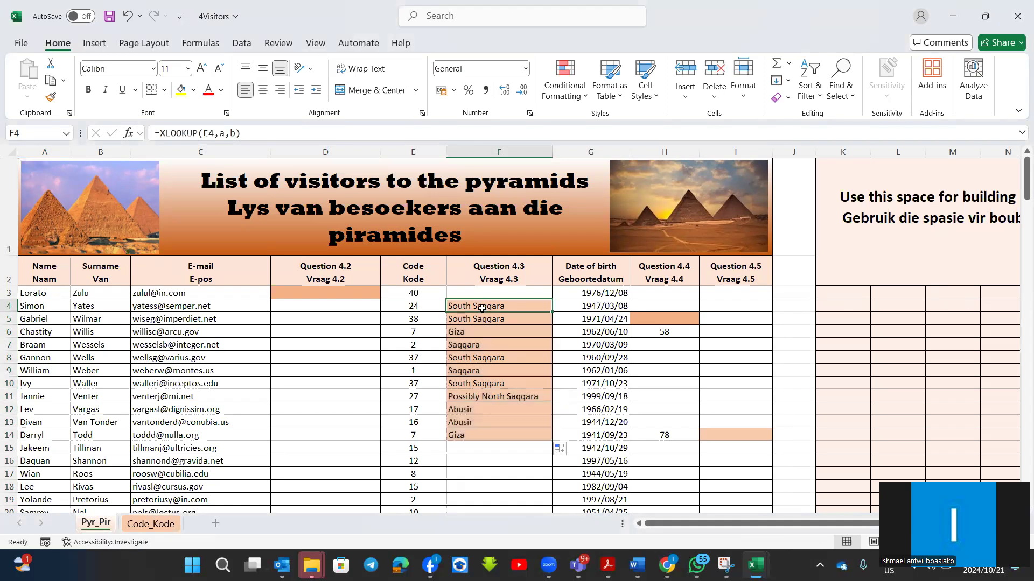
pyautogui.click(127, 138)
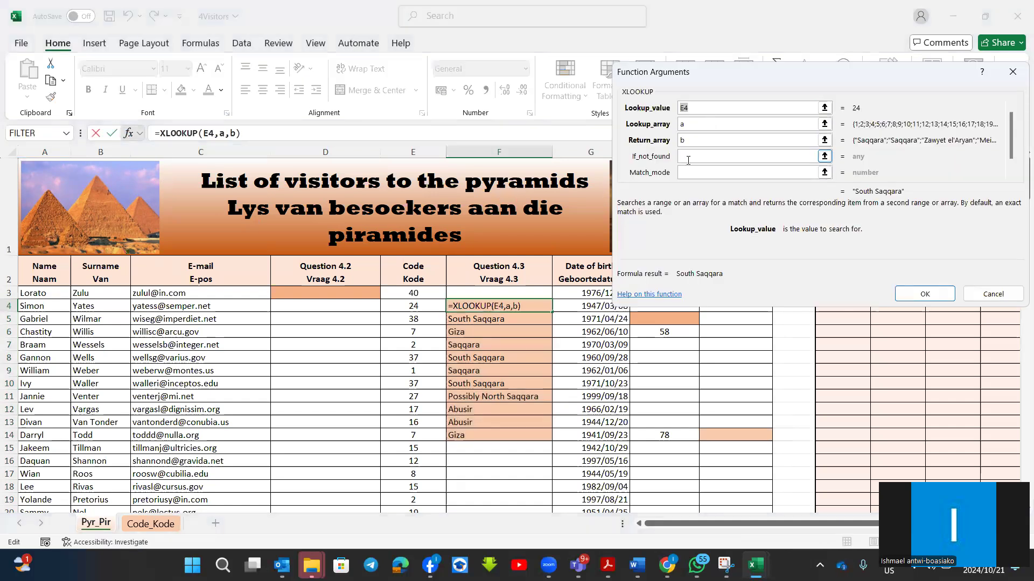
pyautogui.click(687, 160)
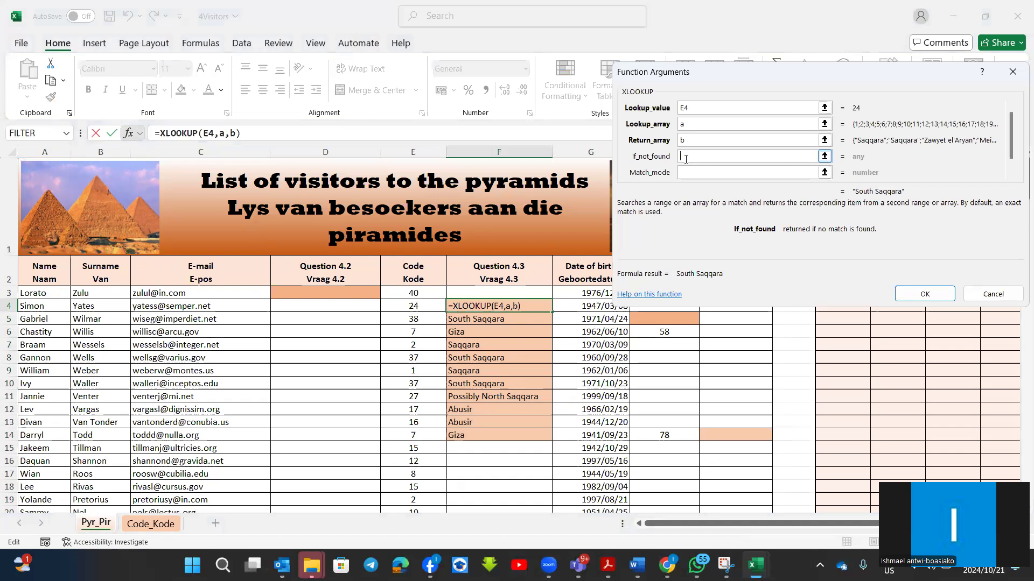
pyautogui.write('0')
pyautogui.press('Tab')
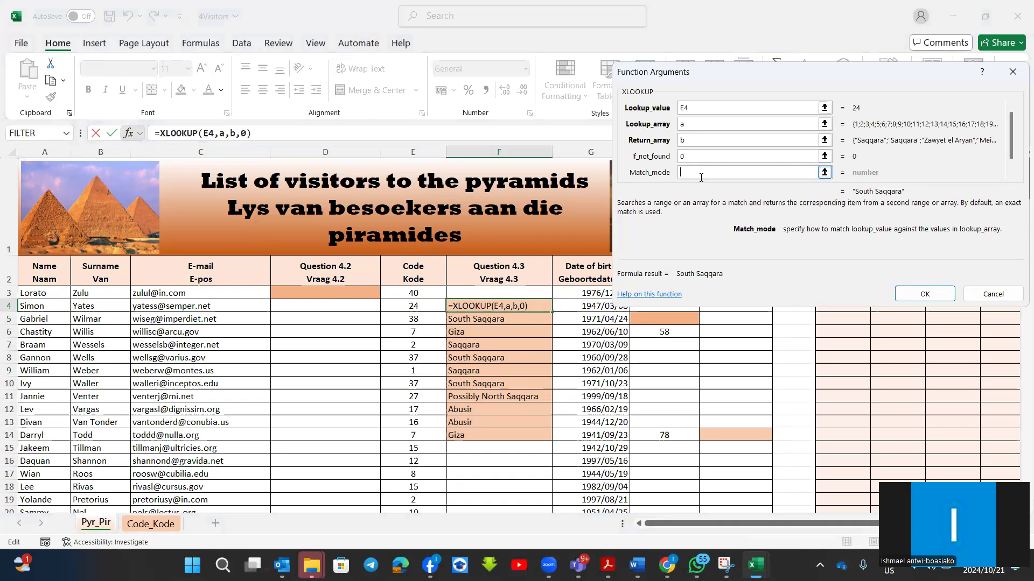
pyautogui.write('-1')
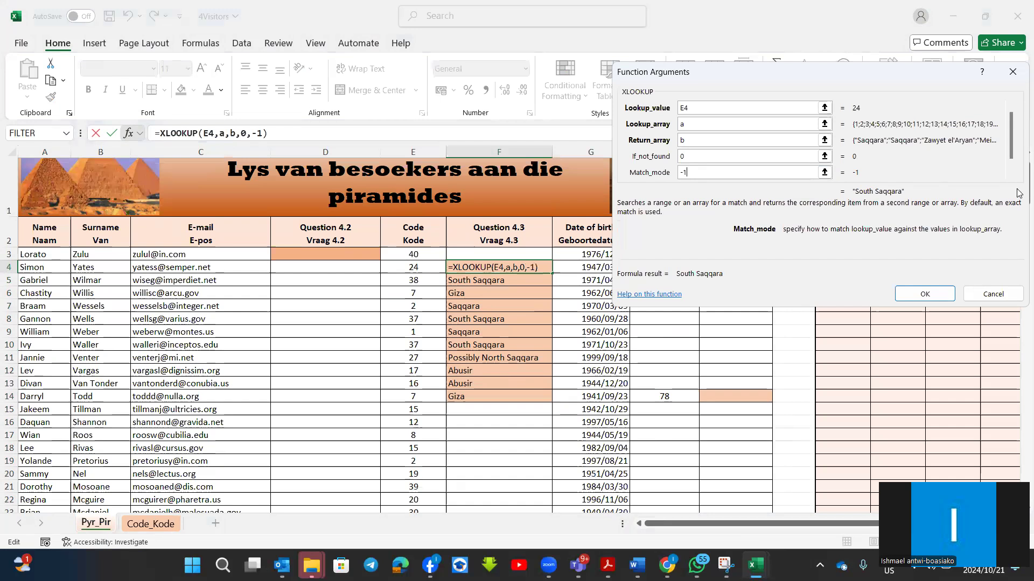
pyautogui.click(1010, 177)
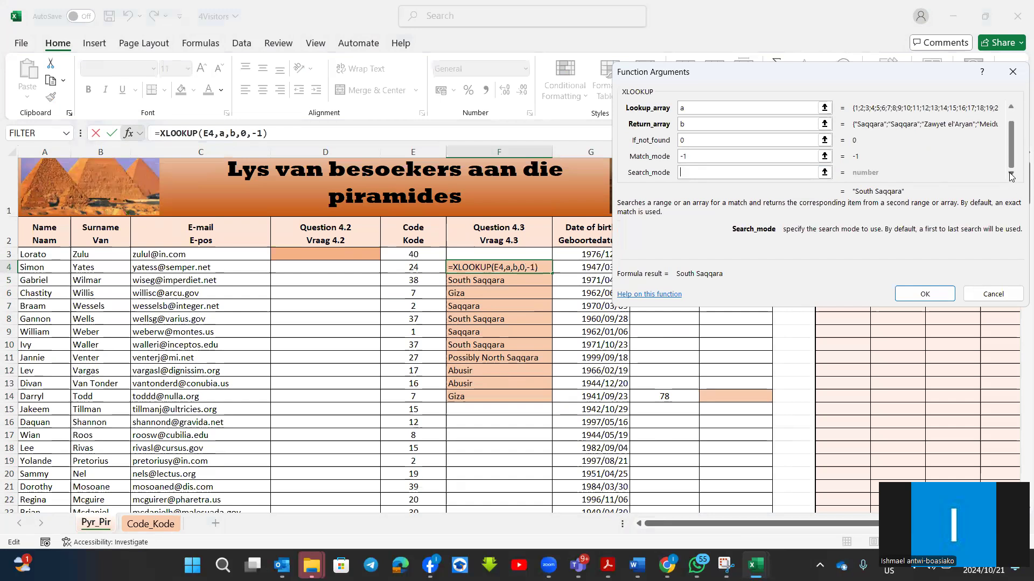
pyautogui.write('1')
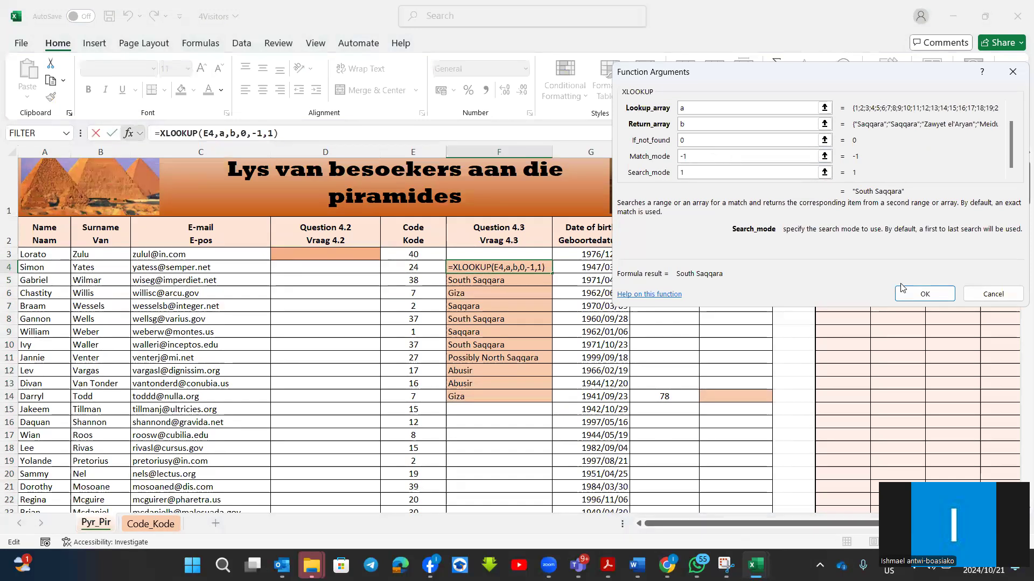
pyautogui.click(914, 300)
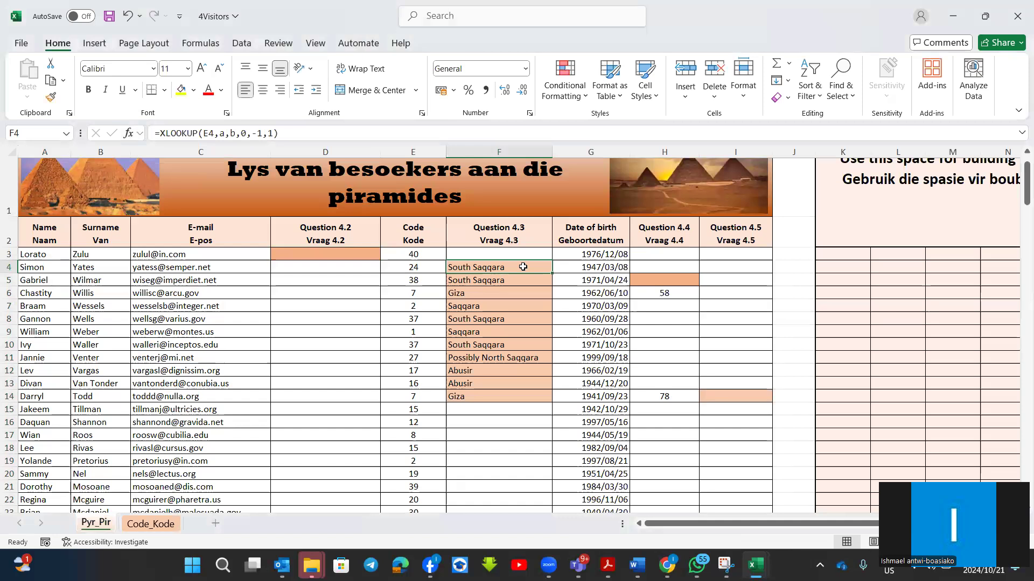